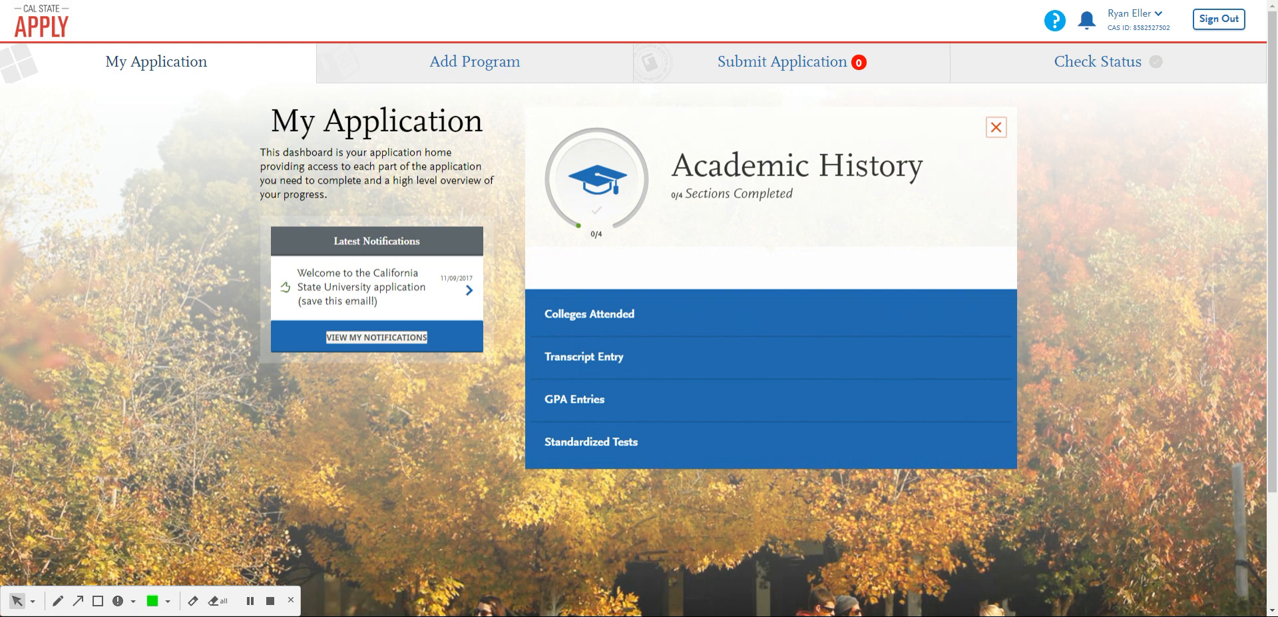
# Step: Start a new college entry under Colleges Attended and search for California State University Monterey
pyautogui.click(639, 312)
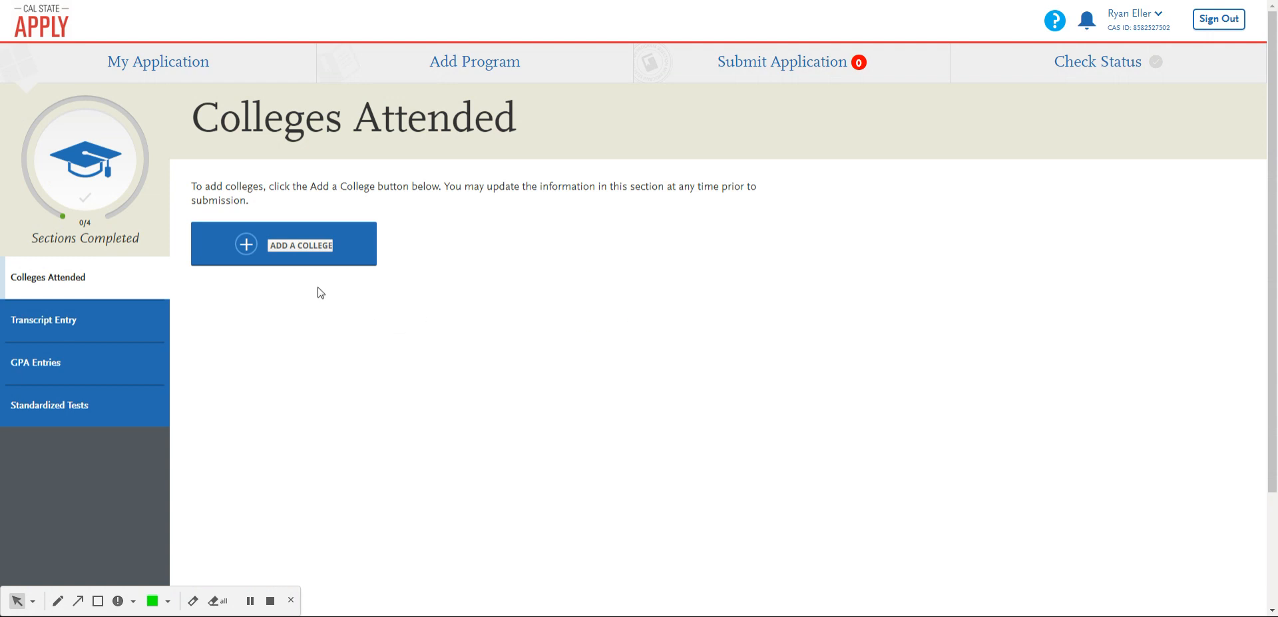
pyautogui.click(293, 258)
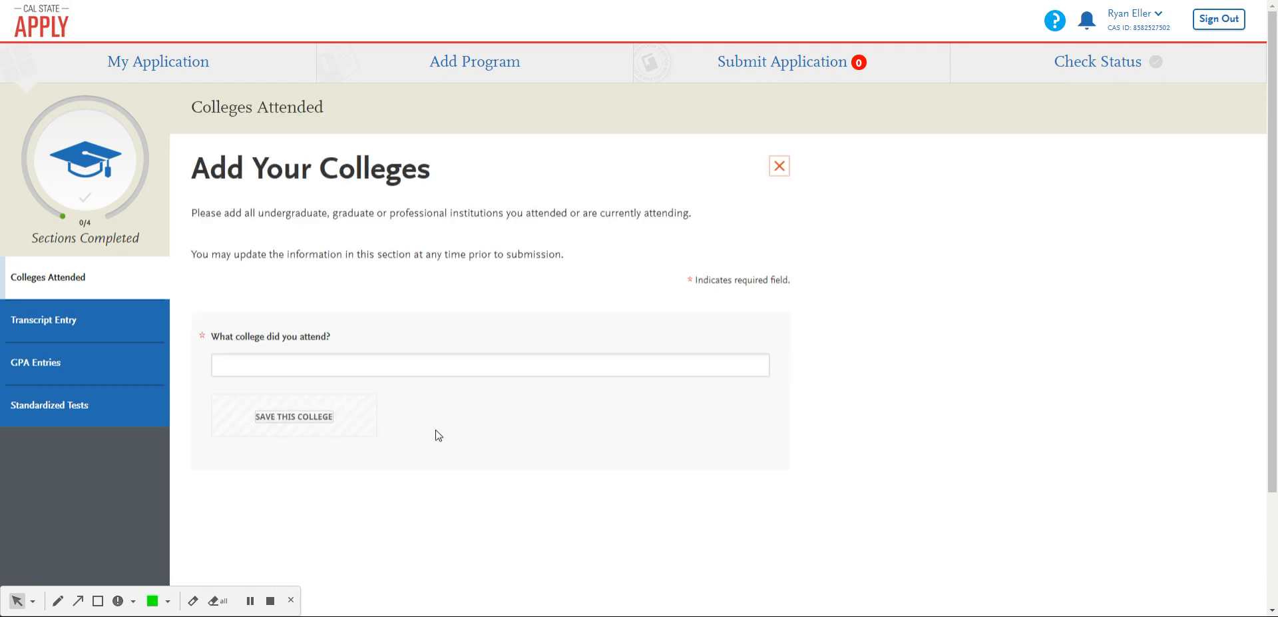
pyautogui.click(371, 363)
pyautogui.write('Californai')
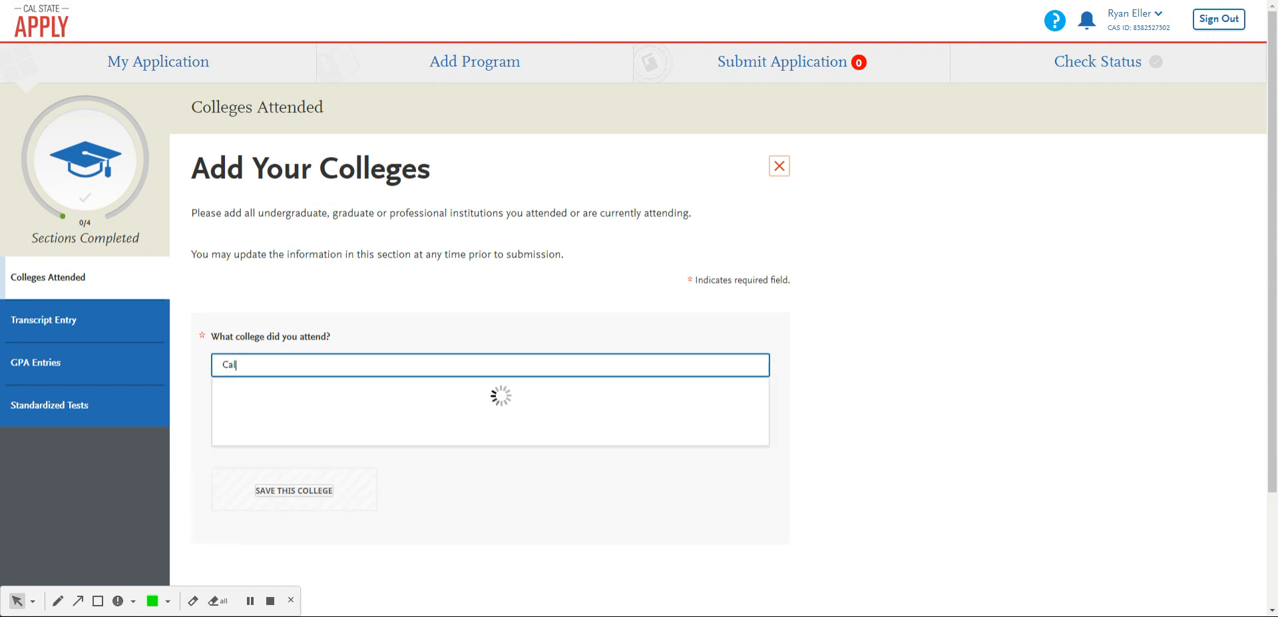
pyautogui.press('BackSpace')
pyautogui.press('BackSpace')
pyautogui.press('BackSpace')
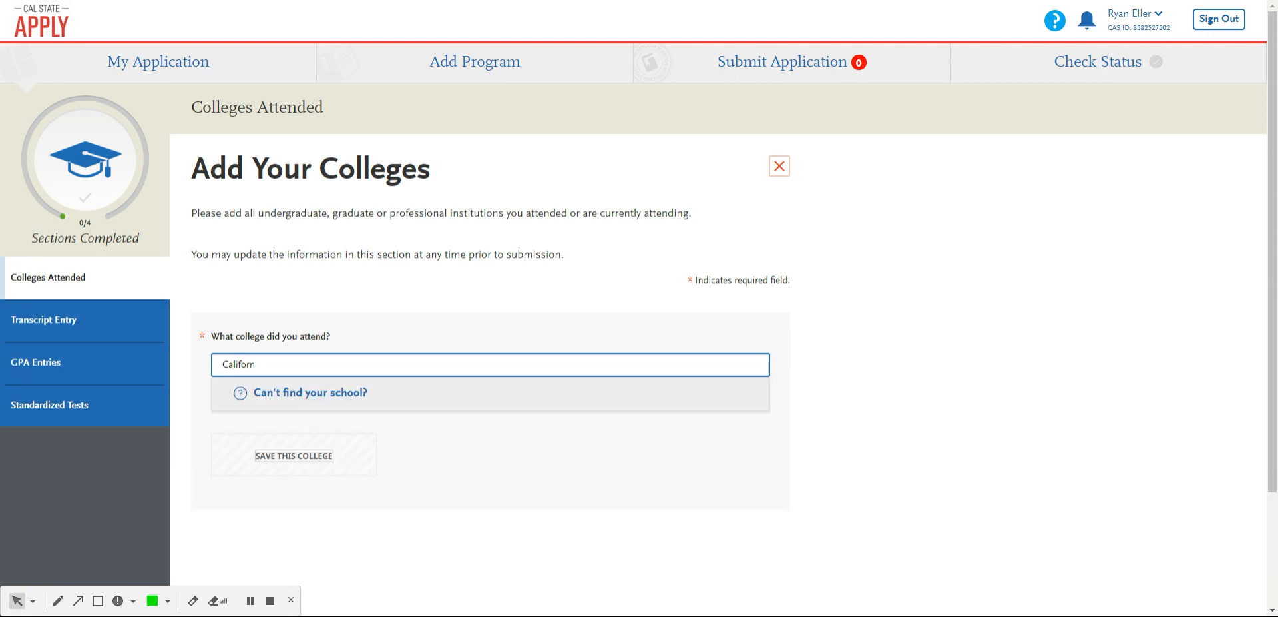
pyautogui.write('i')
pyautogui.write('a State')
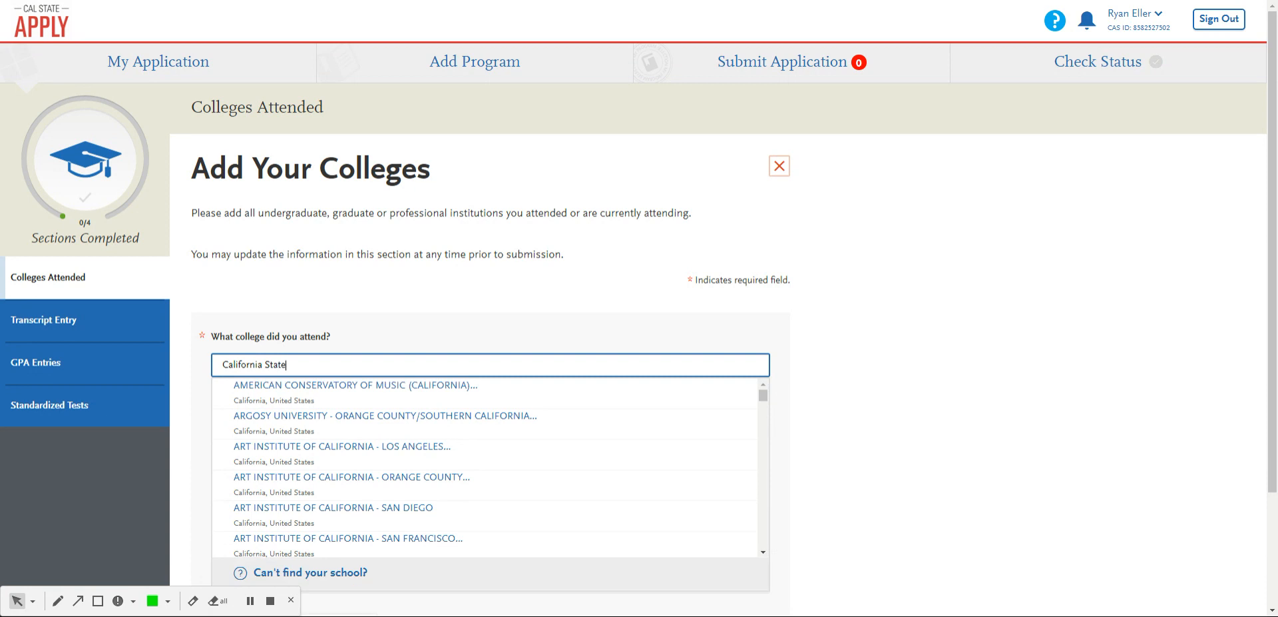
pyautogui.write(' Univer')
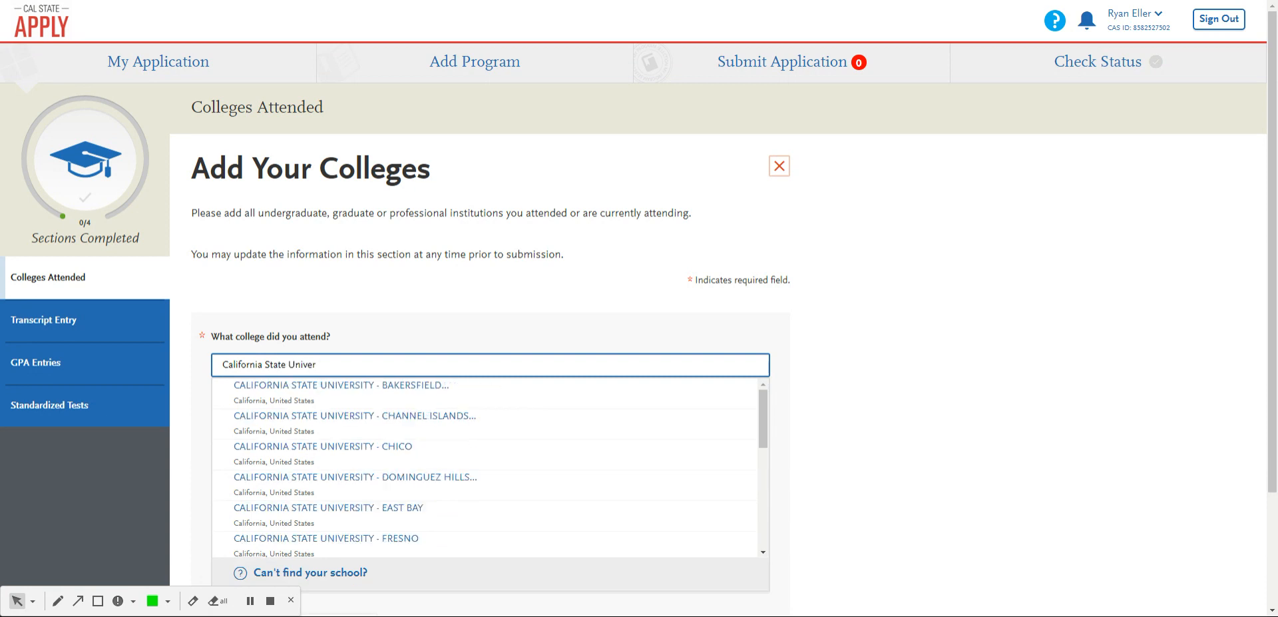
pyautogui.write('sity ')
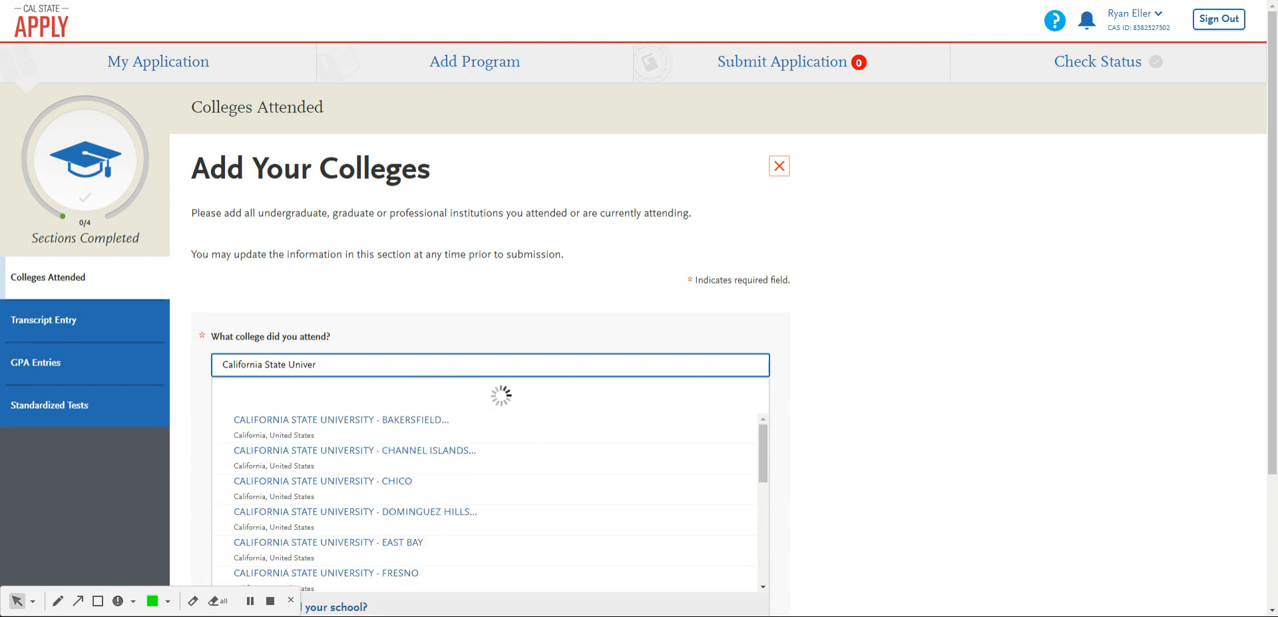
pyautogui.write('Monterey')
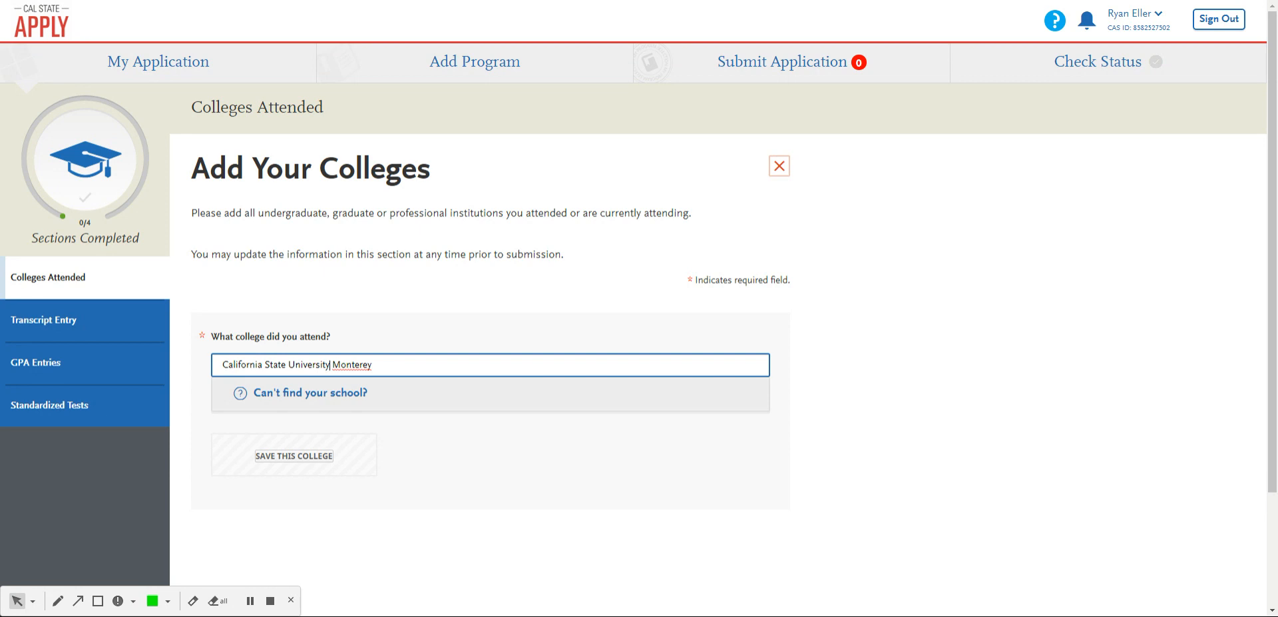
# Step: Refine the search to "California State University - Monterey" and choose California State University - Monterey Bay as the college attended
pyautogui.click(331, 364)
pyautogui.write('-')
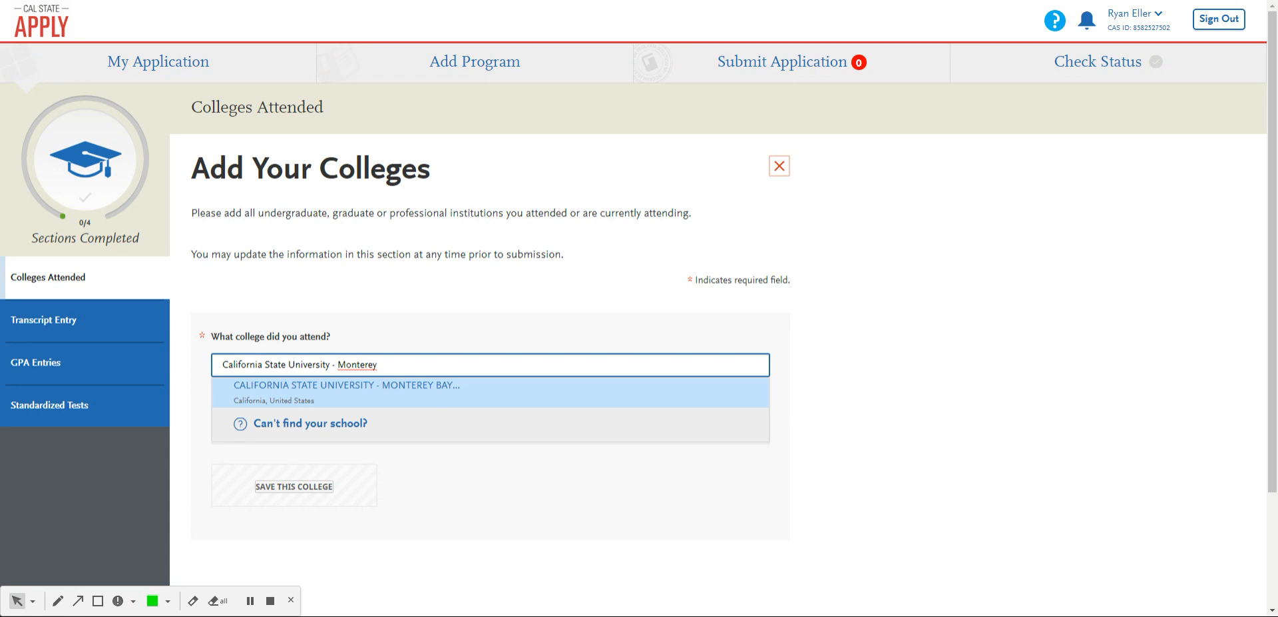
pyautogui.click(423, 397)
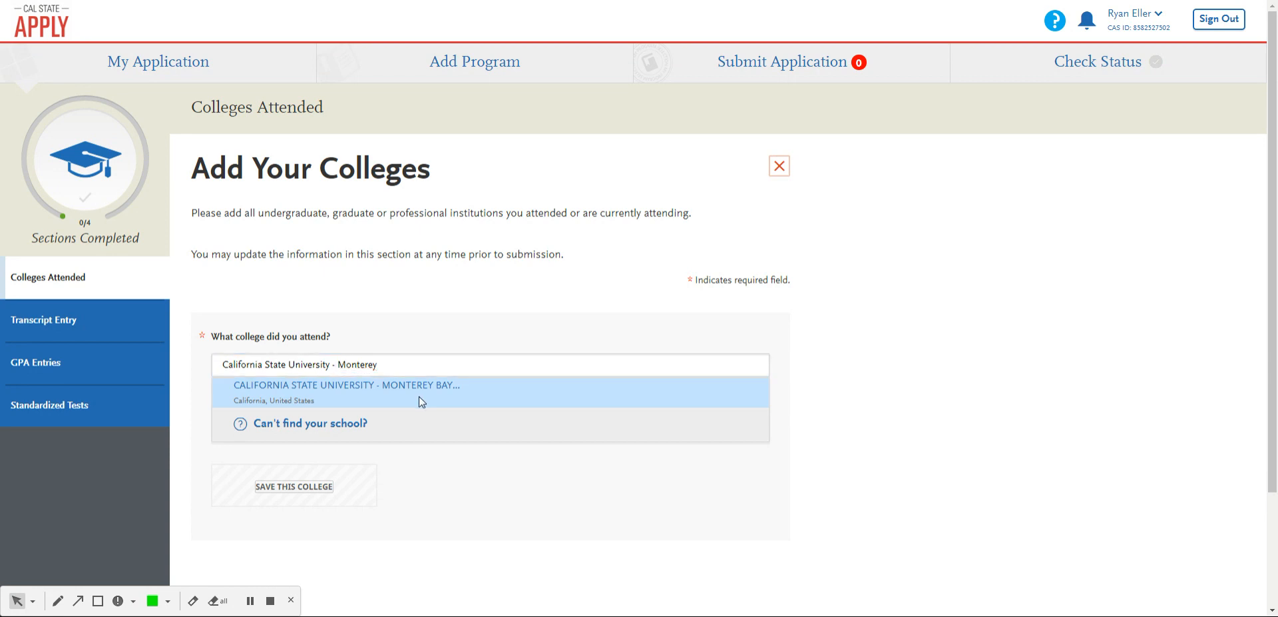
pyautogui.click(426, 397)
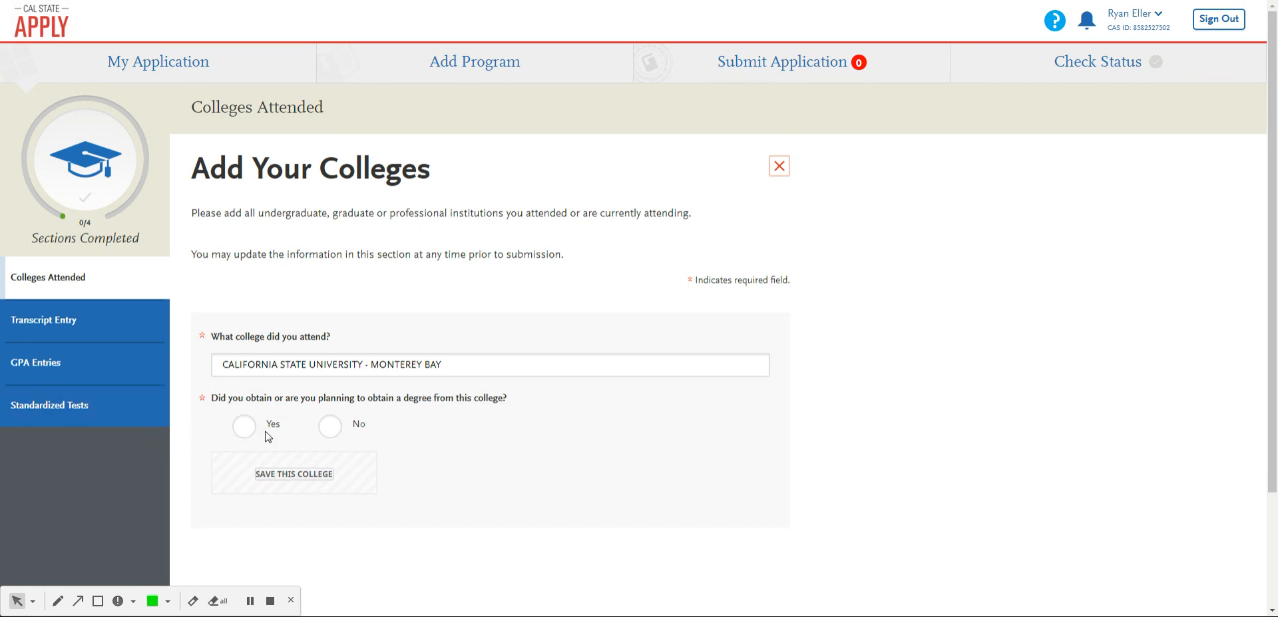
# Step: Answer Yes to obtaining a degree, mark it as Degree Awarded, and set its type to Bachelor of Arts and Science
pyautogui.click(244, 426)
pyautogui.scroll(-1, 340, 509)
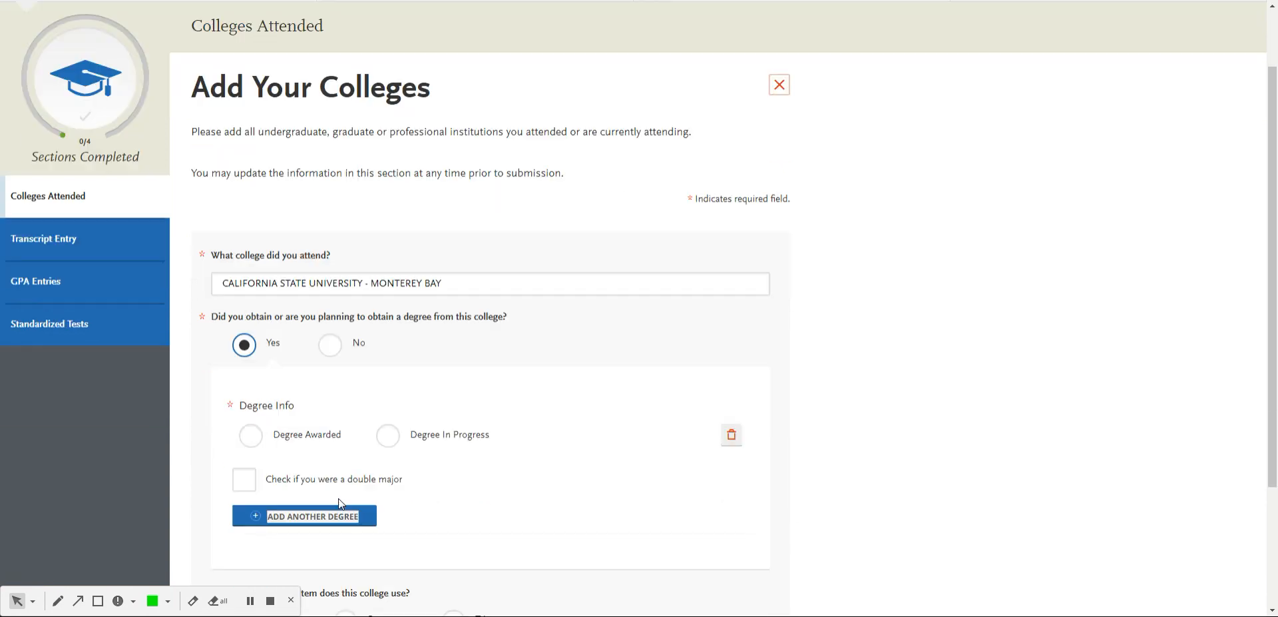
pyautogui.scroll(-1, 339, 502)
pyautogui.scroll(-2, 340, 504)
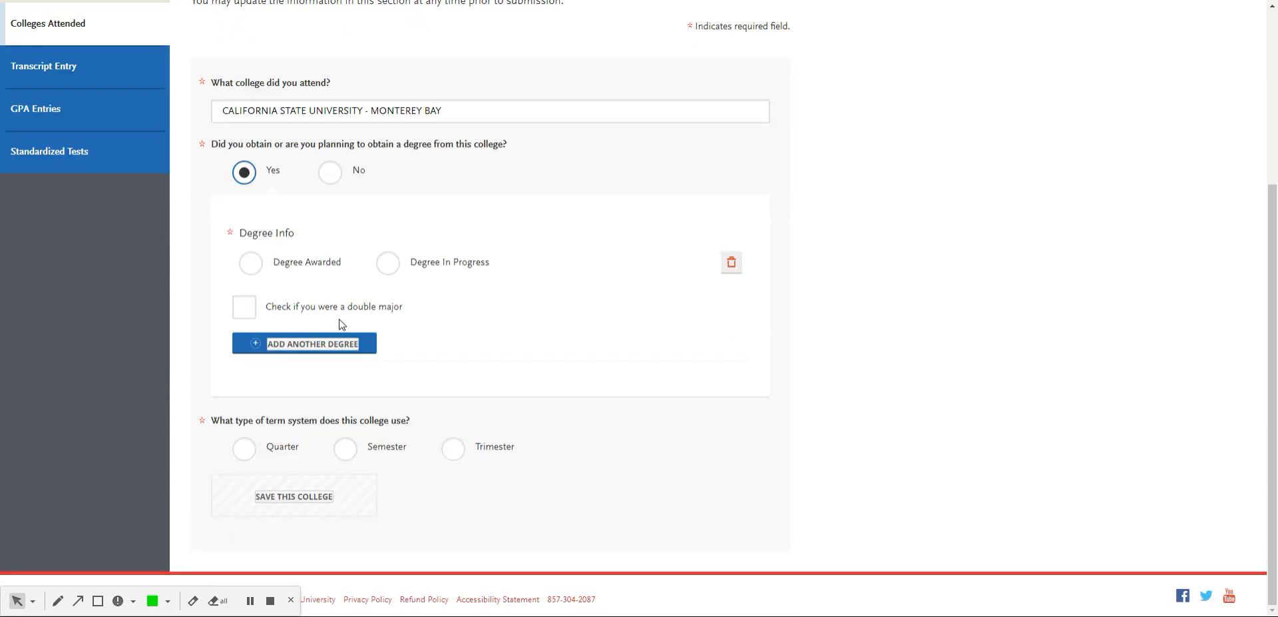
pyautogui.click(251, 261)
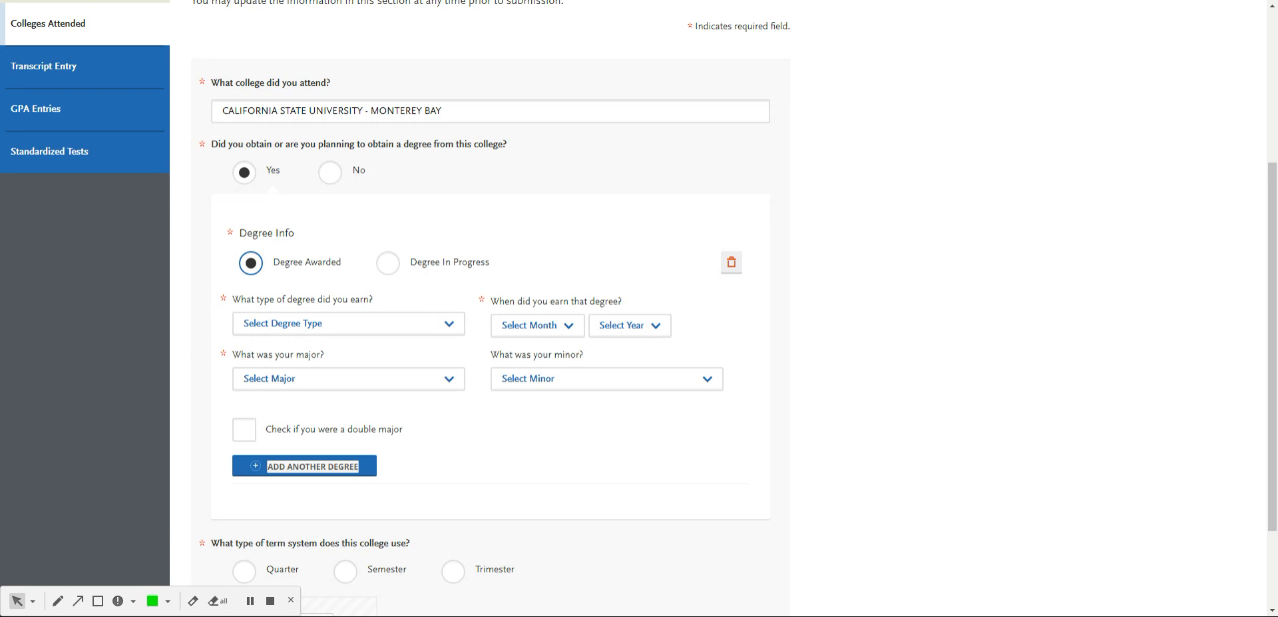
pyautogui.click(287, 324)
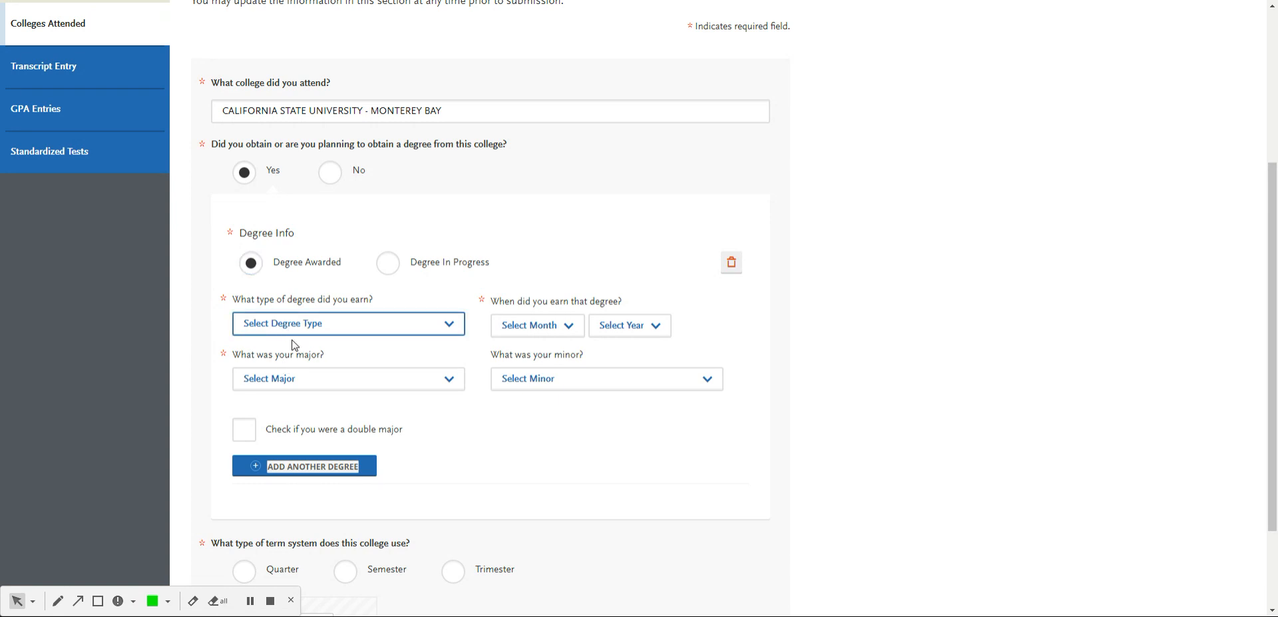
pyautogui.click(314, 464)
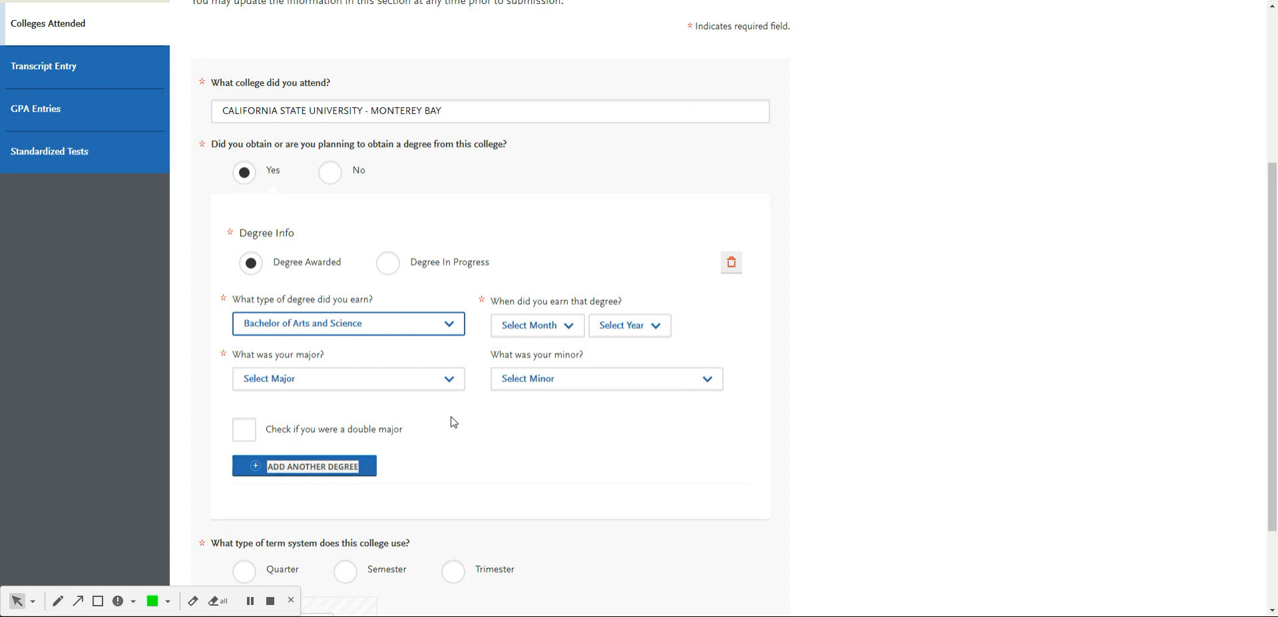
# Step: Set the date the degree was earned to May 2012
pyautogui.click(593, 268)
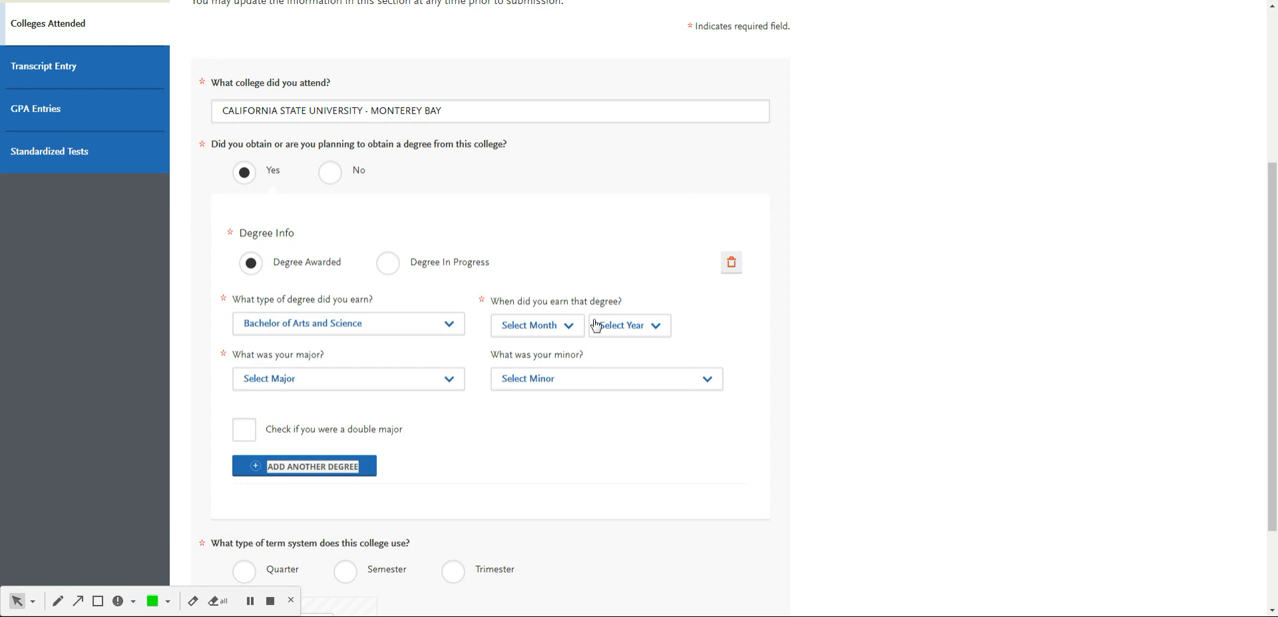
pyautogui.click(568, 325)
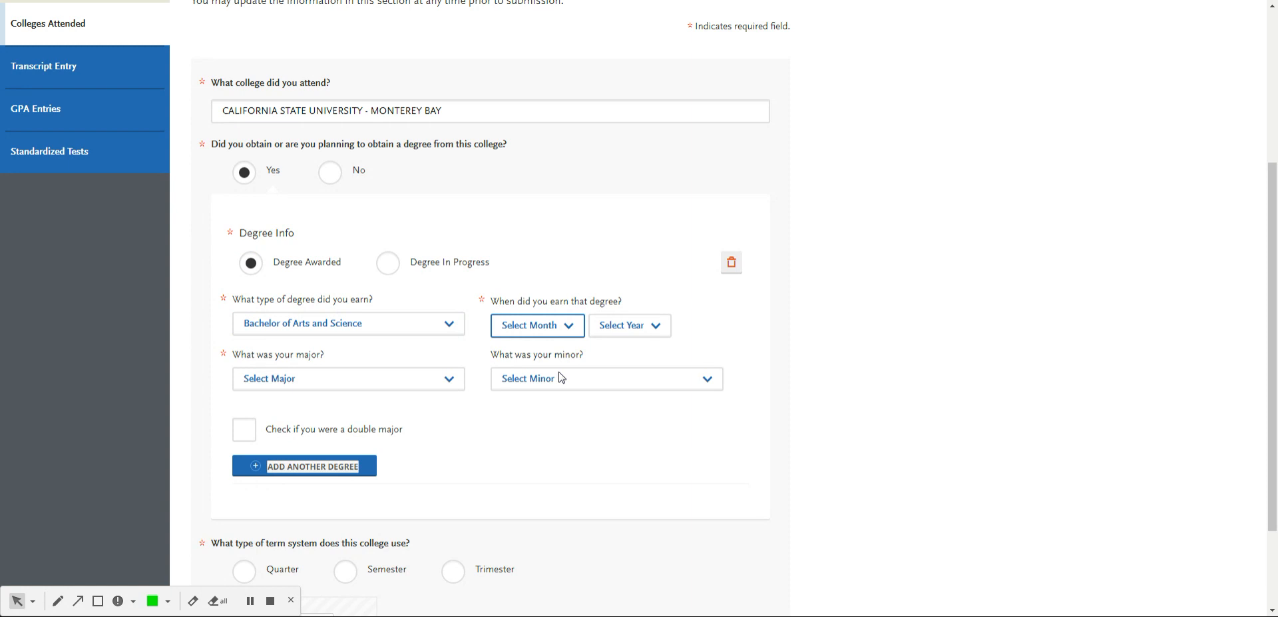
pyautogui.write('may')
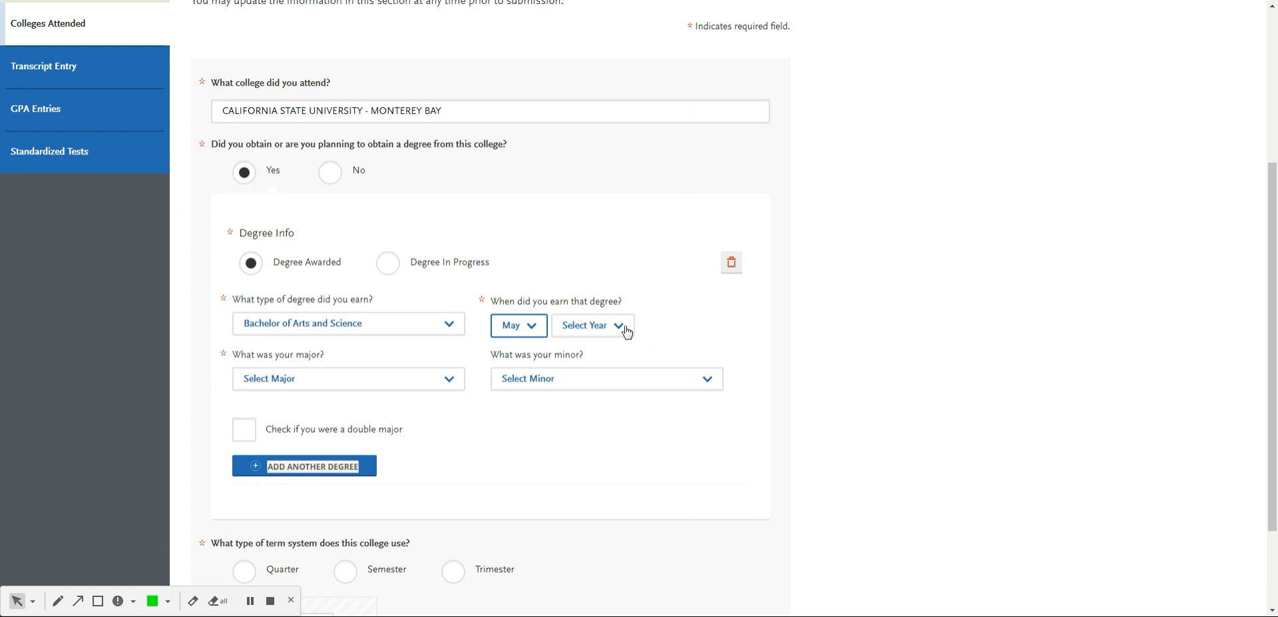
pyautogui.press('Tab')
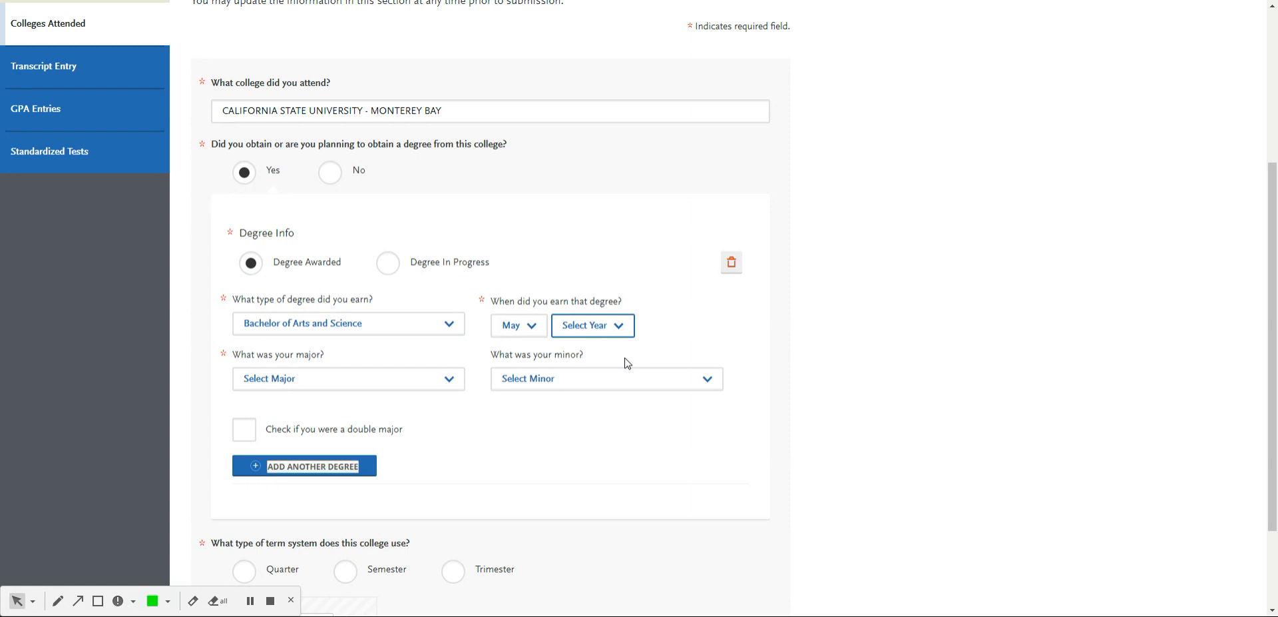
pyautogui.write('2012')
pyautogui.press('Tab')
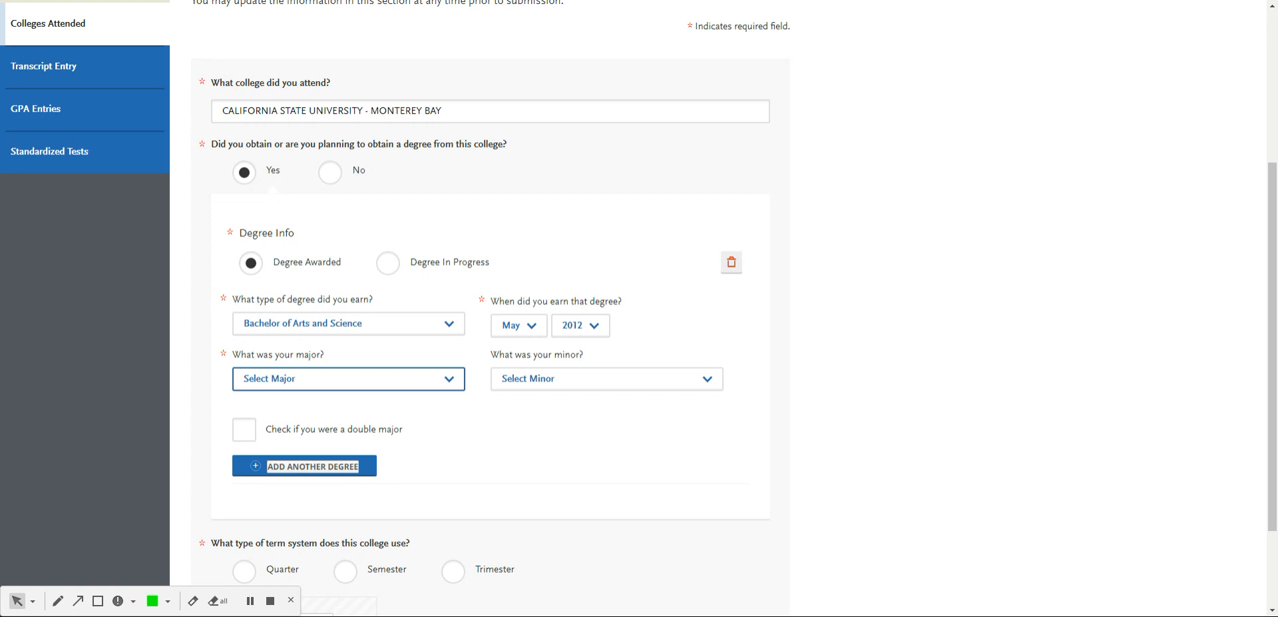
# Step: Set the degree's major to Communications and its minor to None
pyautogui.click(307, 543)
pyautogui.click(667, 386)
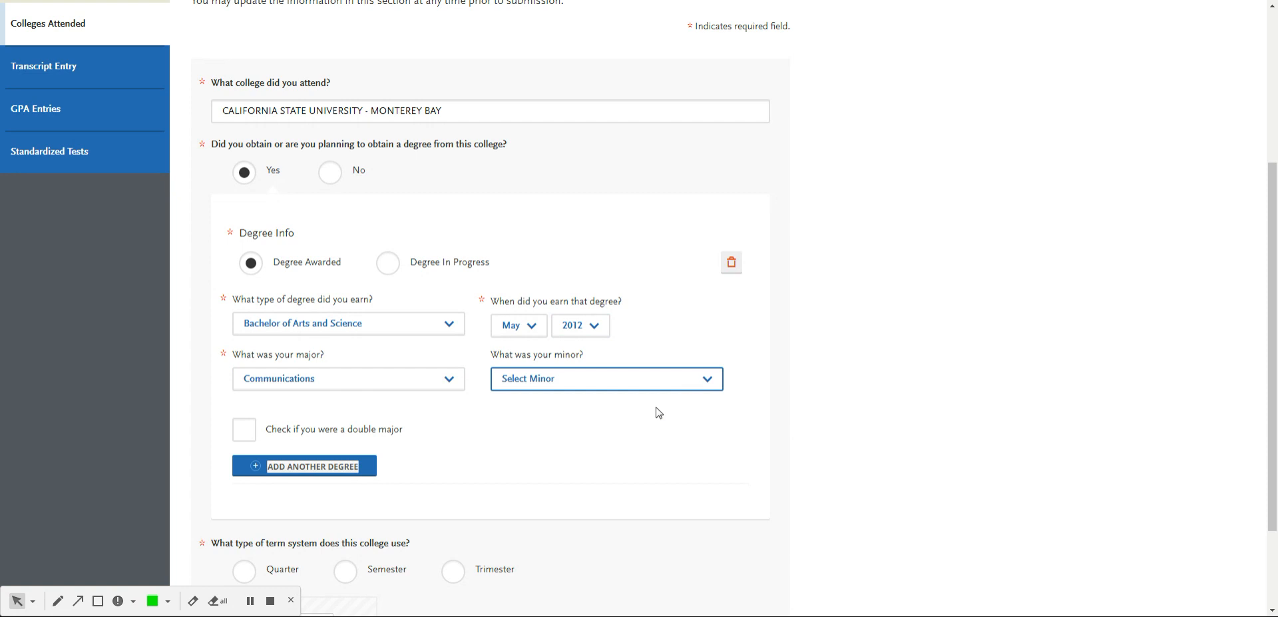
pyautogui.press('Down')
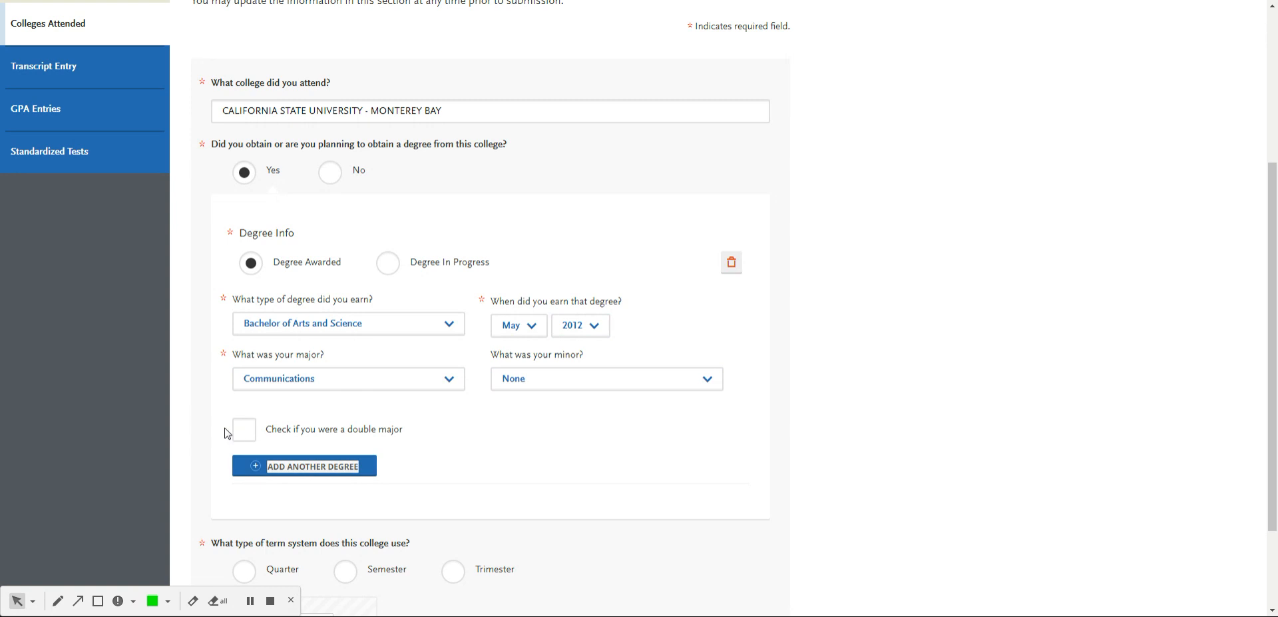
# Step: Choose Semester as the term system this college uses
pyautogui.scroll(-2, 339, 526)
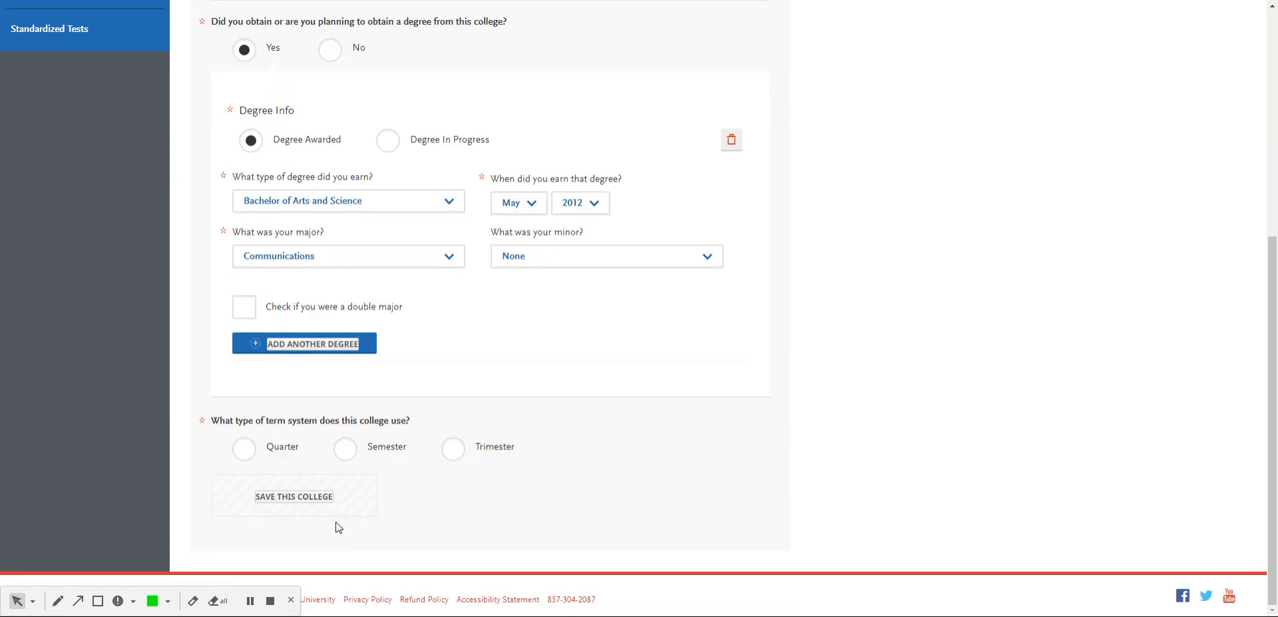
pyautogui.scroll(2, 388, 403)
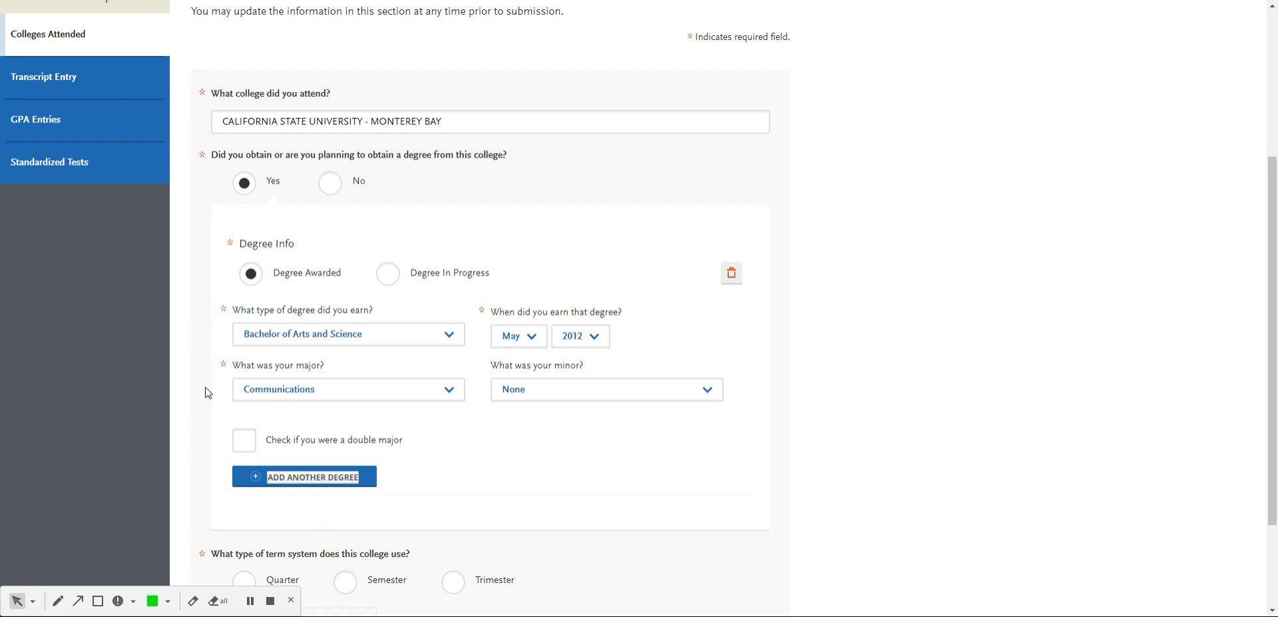
pyautogui.scroll(-2, 207, 392)
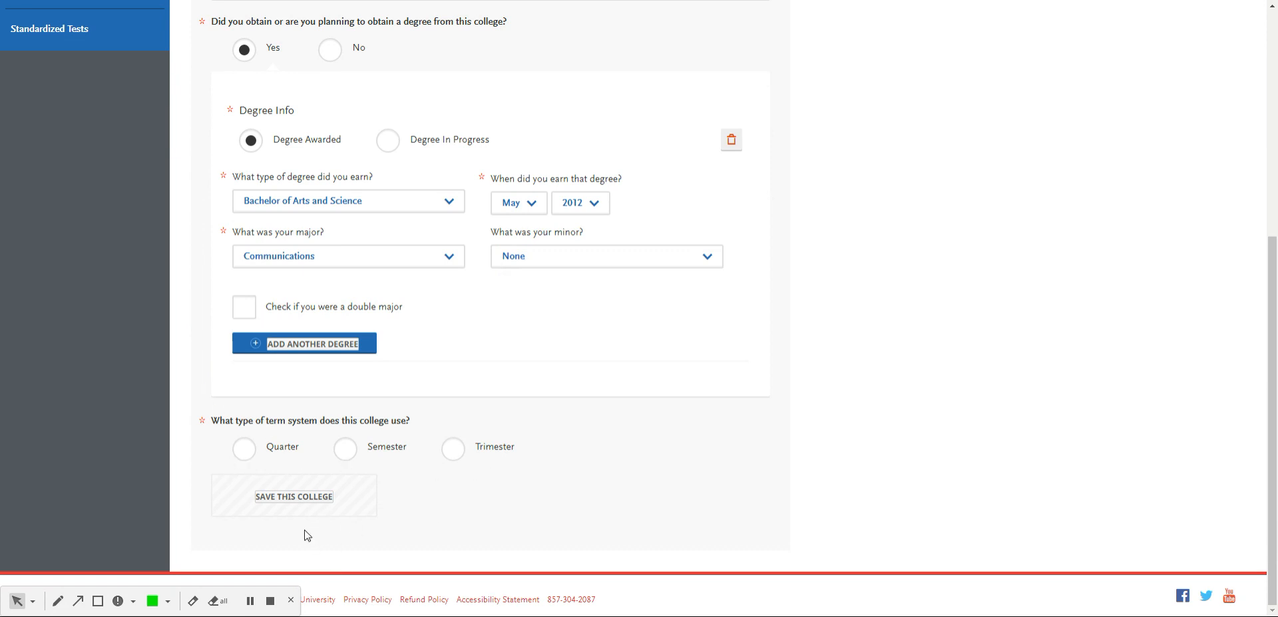
pyautogui.click(346, 455)
# Step: Set the first semester attended to Fall, August 2008
pyautogui.scroll(-2, 440, 477)
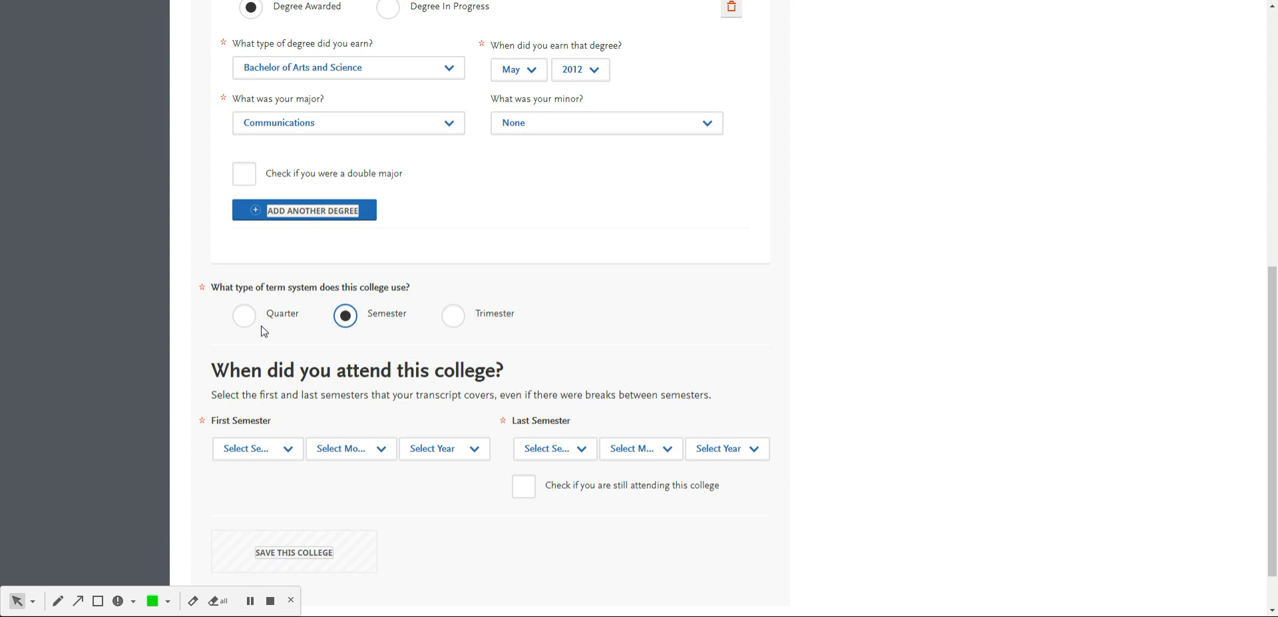
pyautogui.scroll(-1, 253, 343)
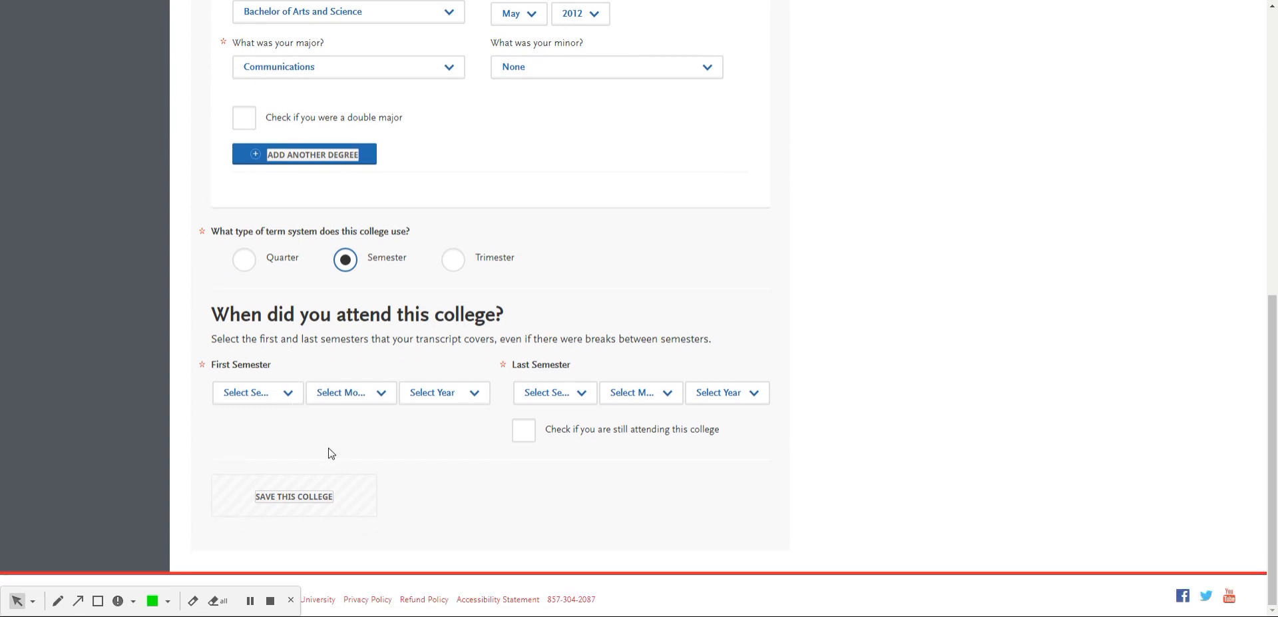
pyautogui.click(269, 392)
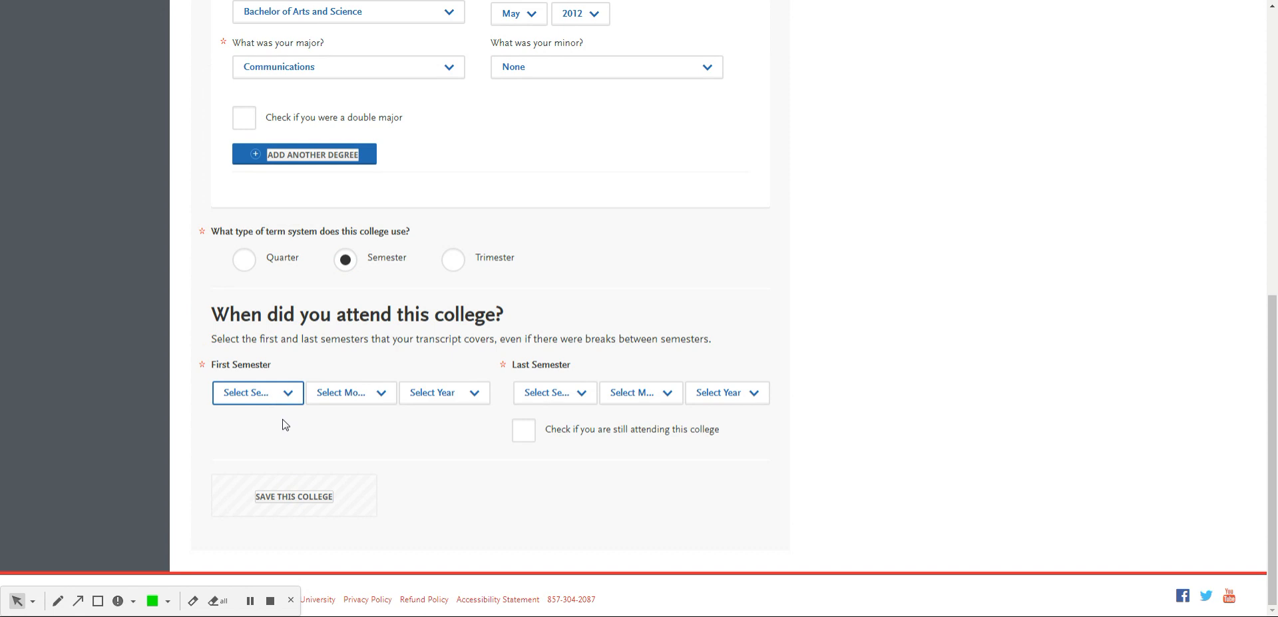
pyautogui.click(271, 486)
pyautogui.click(363, 397)
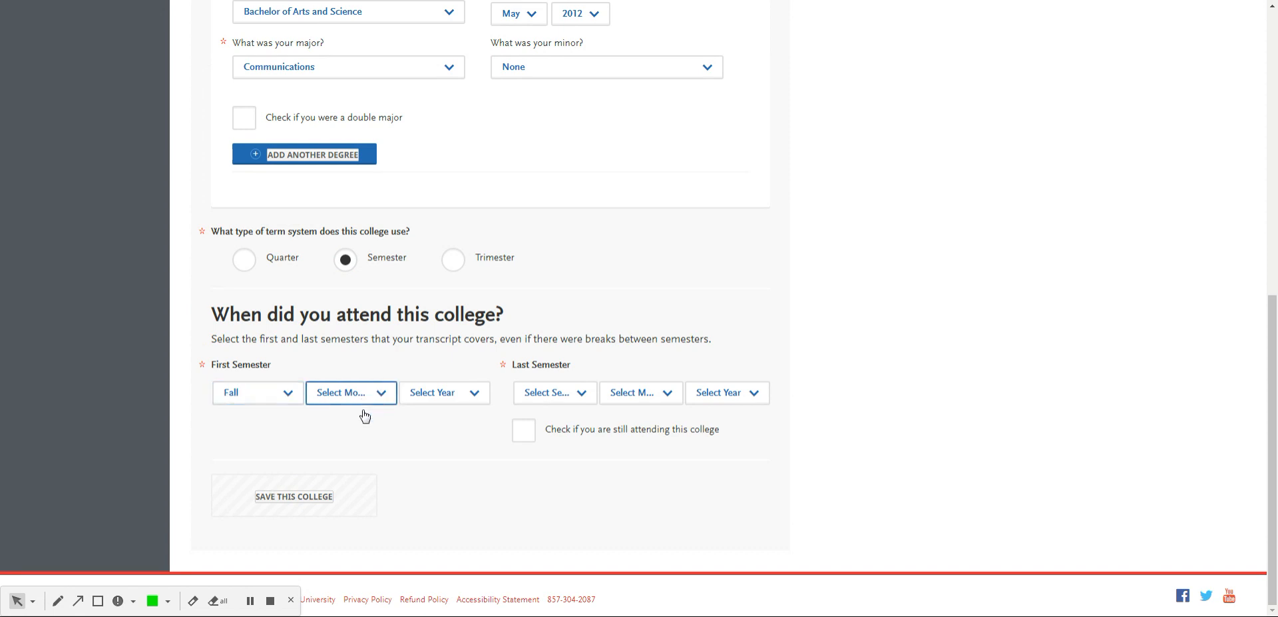
pyautogui.click(365, 416)
pyautogui.click(446, 398)
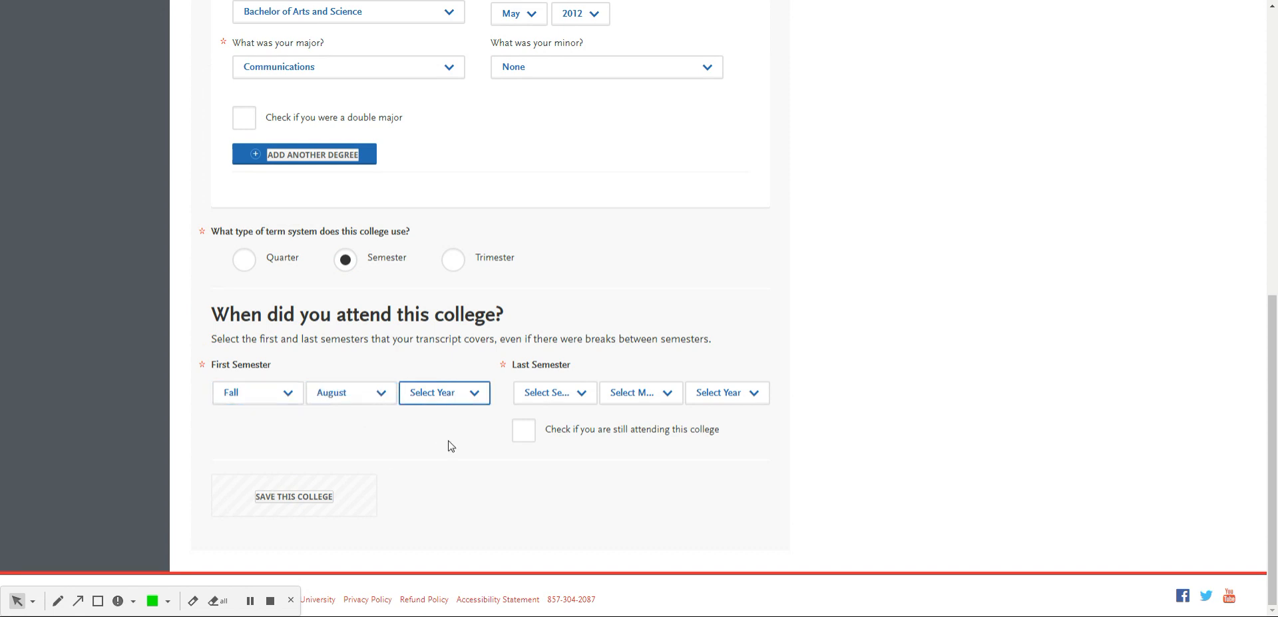
pyautogui.click(450, 294)
# Step: Set the last semester attended to Spring, May 2012, and save the college entry
pyautogui.click(572, 400)
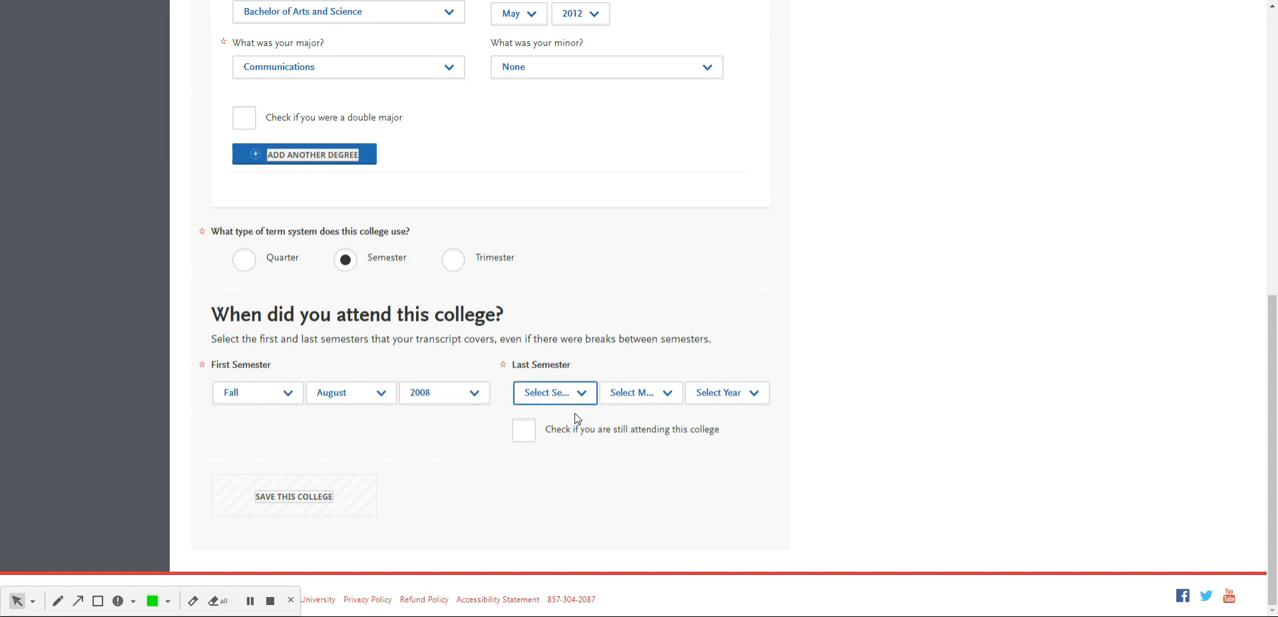
pyautogui.click(577, 418)
pyautogui.click(643, 399)
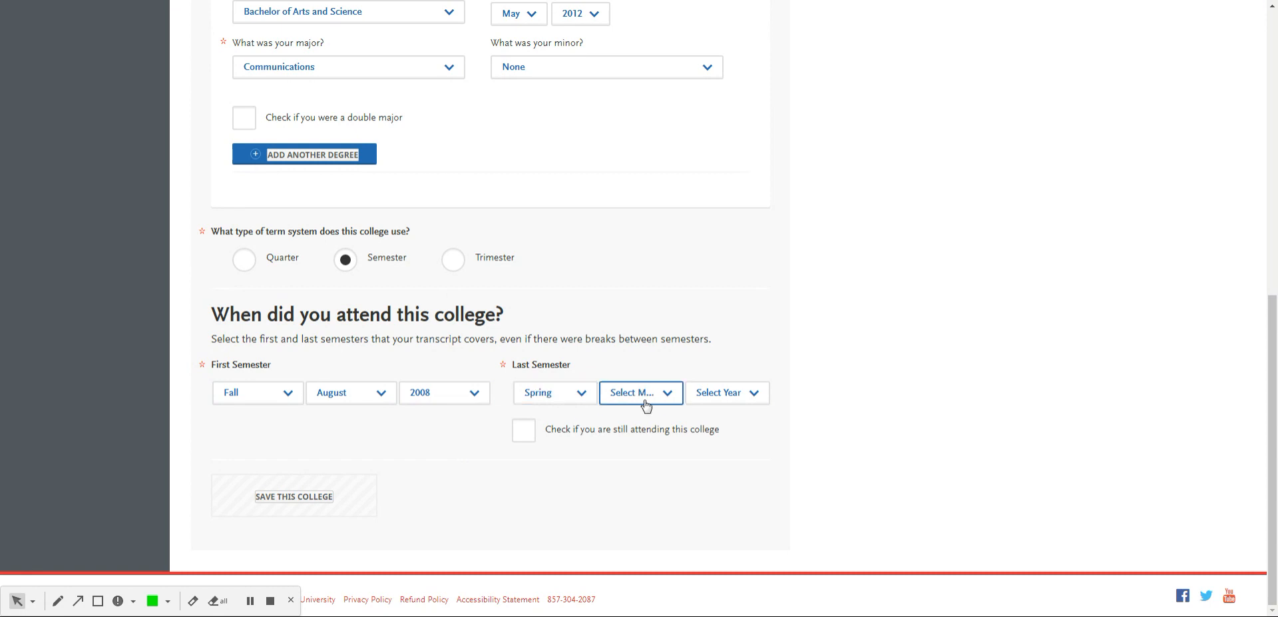
pyautogui.click(653, 416)
pyautogui.click(722, 403)
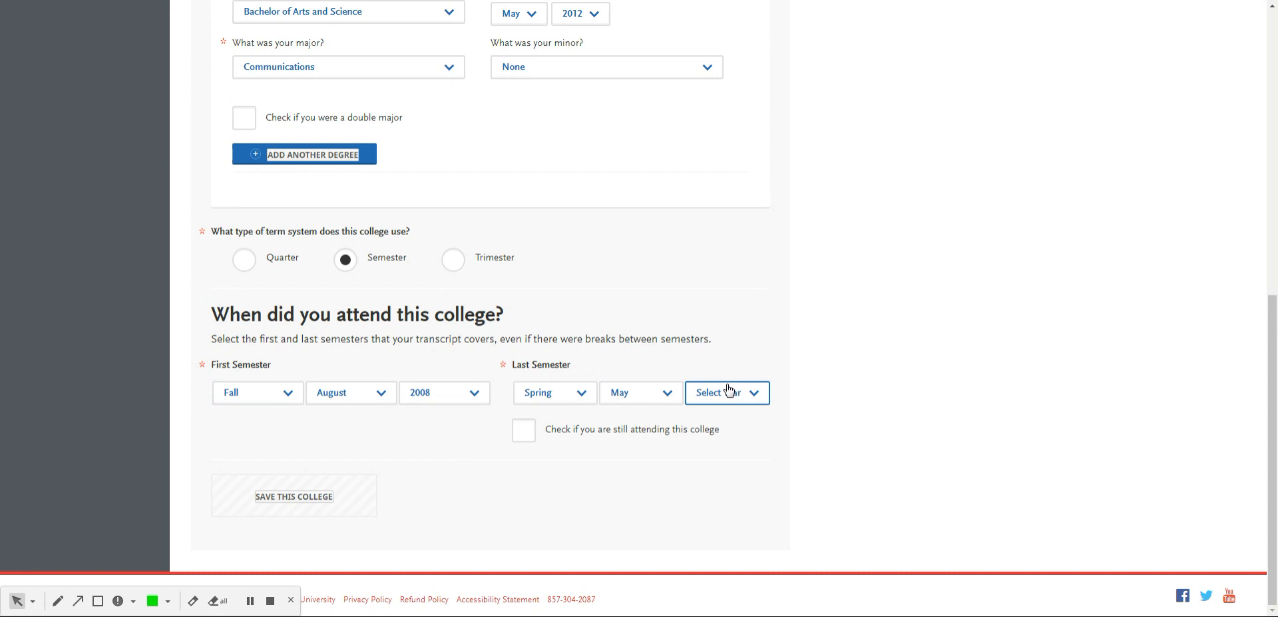
pyautogui.click(730, 390)
pyautogui.click(313, 488)
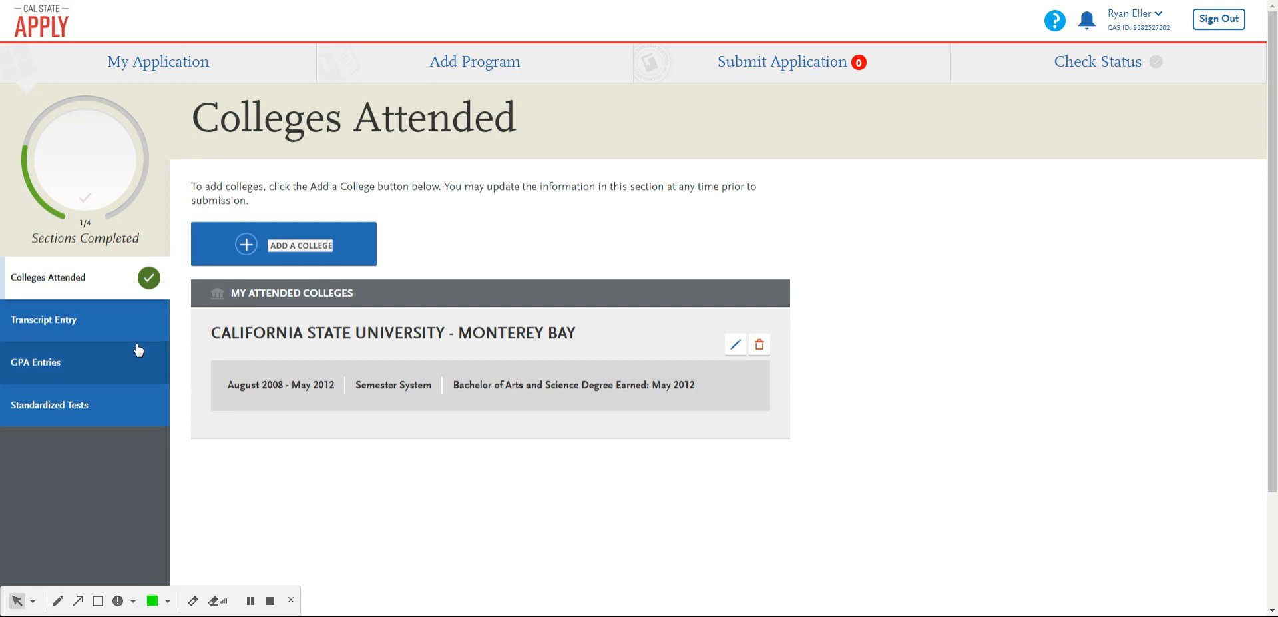
# Step: In Transcript Entry, review the graduate and credential applicant instructions and opt out of adding any college transcripts
pyautogui.click(96, 338)
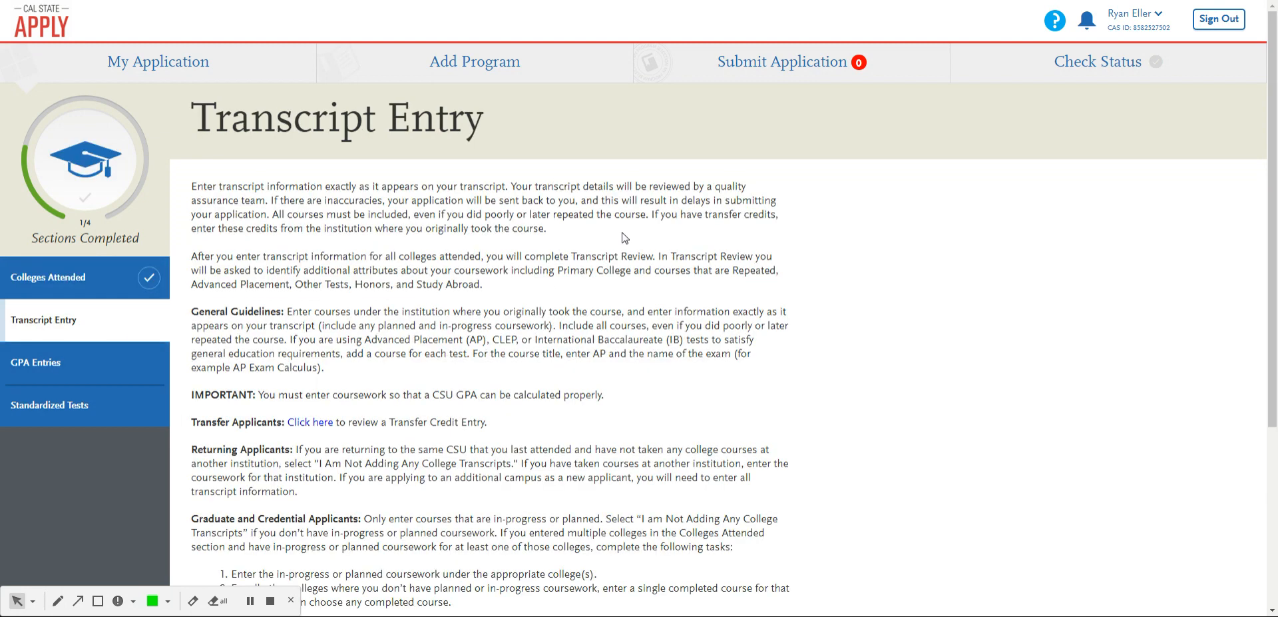
pyautogui.scroll(-1, 625, 231)
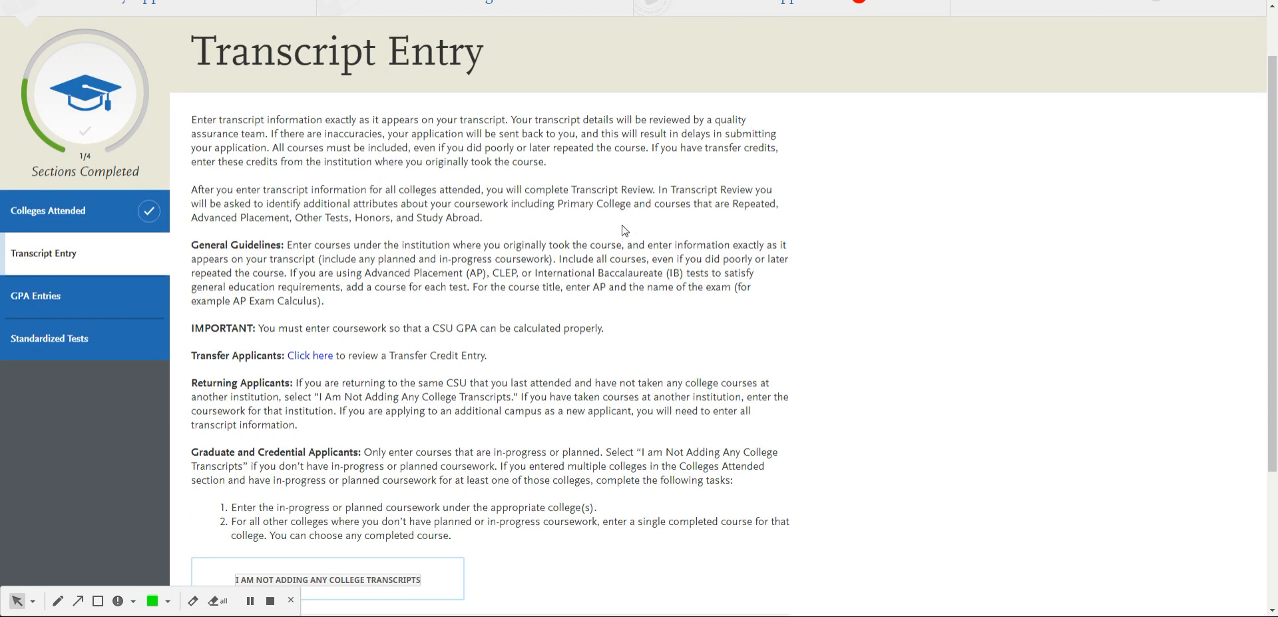
pyautogui.scroll(-1, 616, 229)
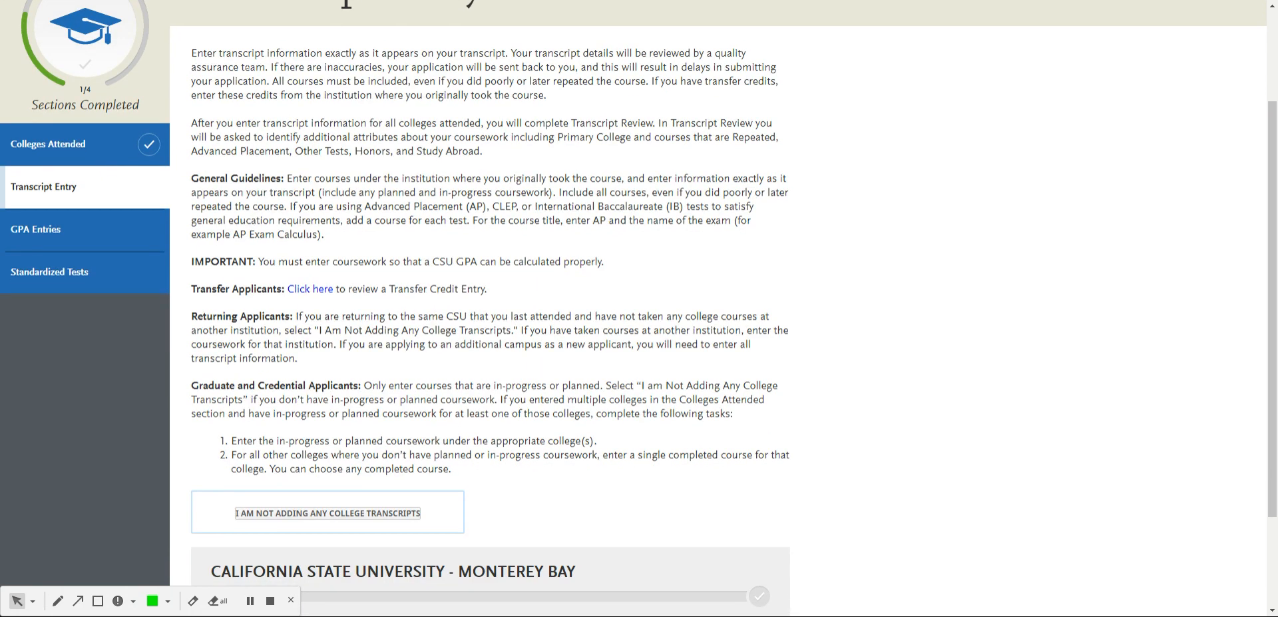
pyautogui.scroll(-2, 639, 303)
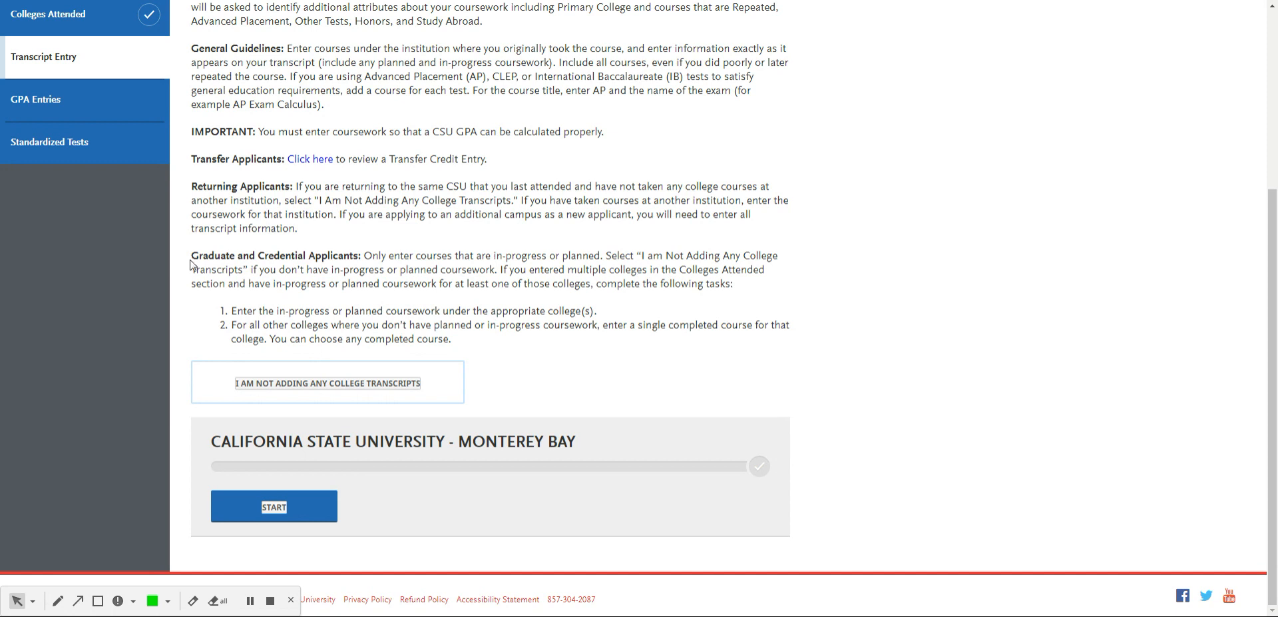
pyautogui.moveTo(191, 256); pyautogui.dragTo(602, 256)
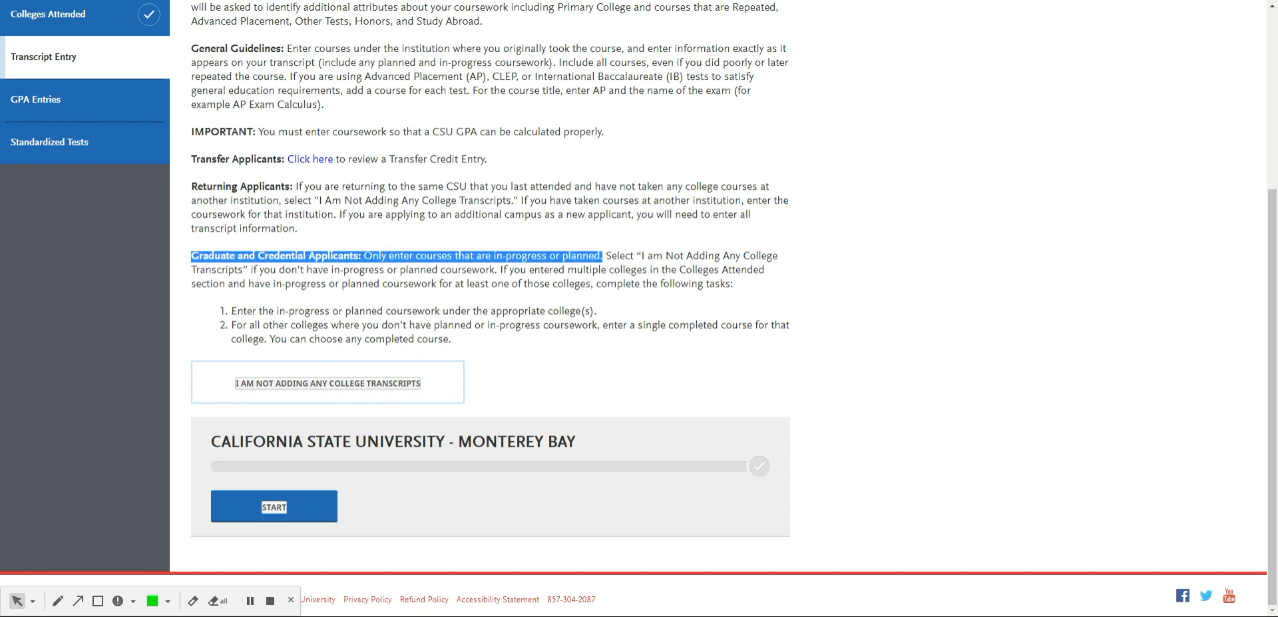
pyautogui.click(603, 257)
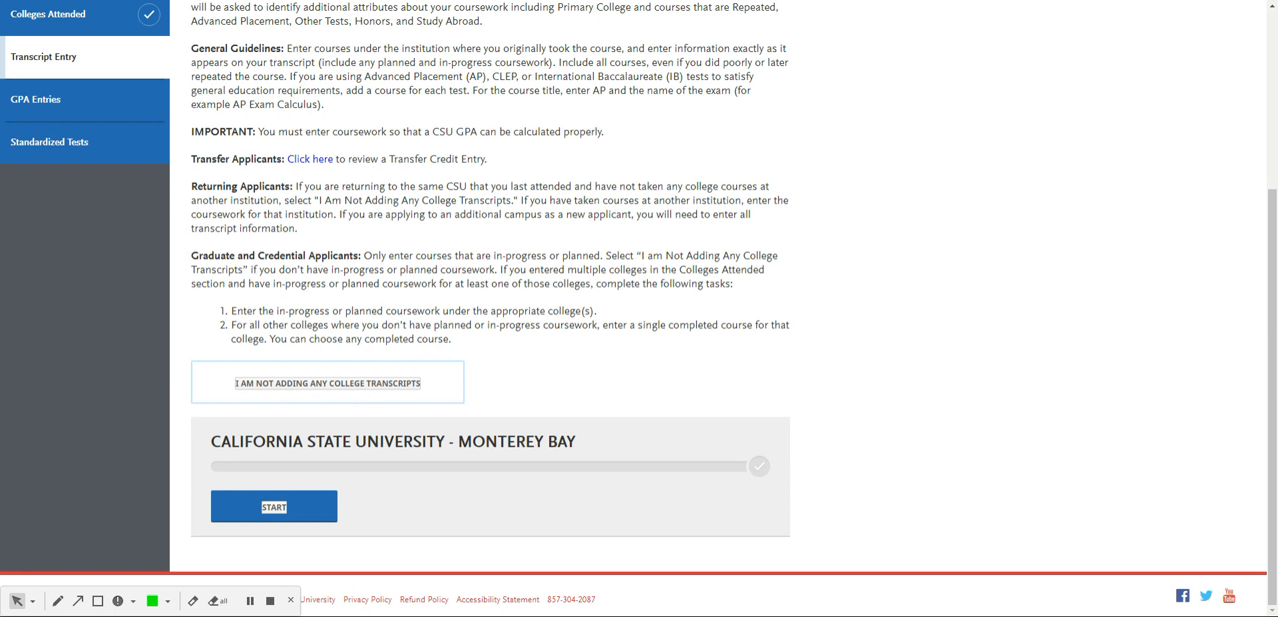
pyautogui.moveTo(605, 256); pyautogui.dragTo(247, 269)
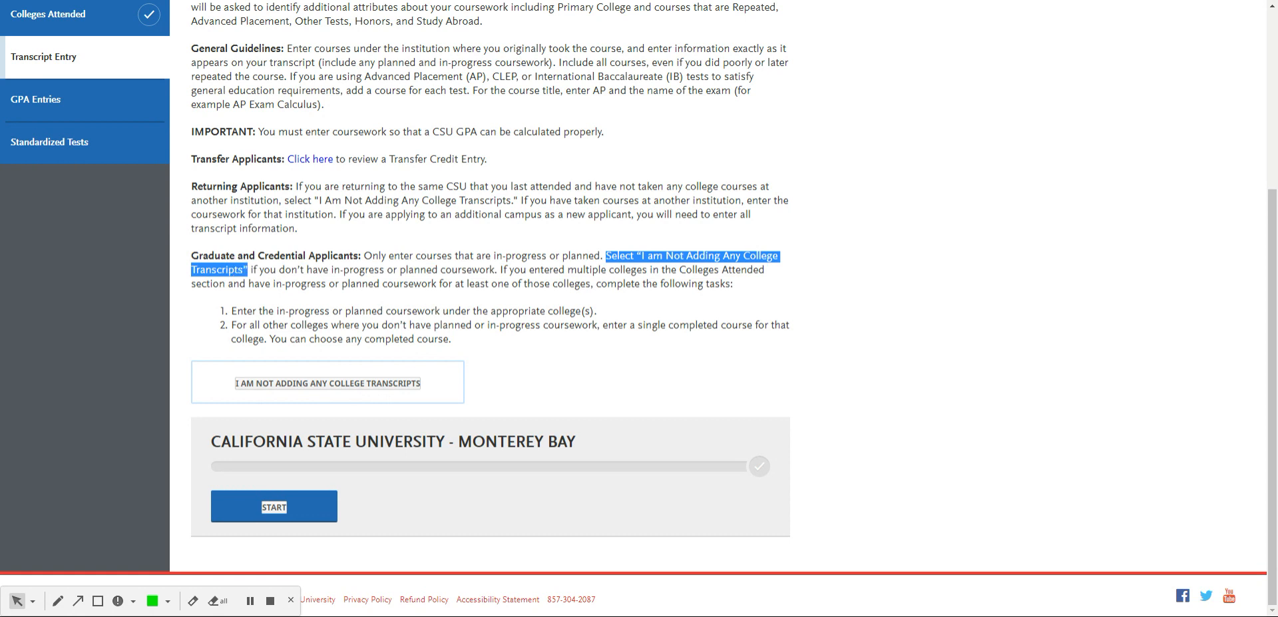
pyautogui.click(348, 381)
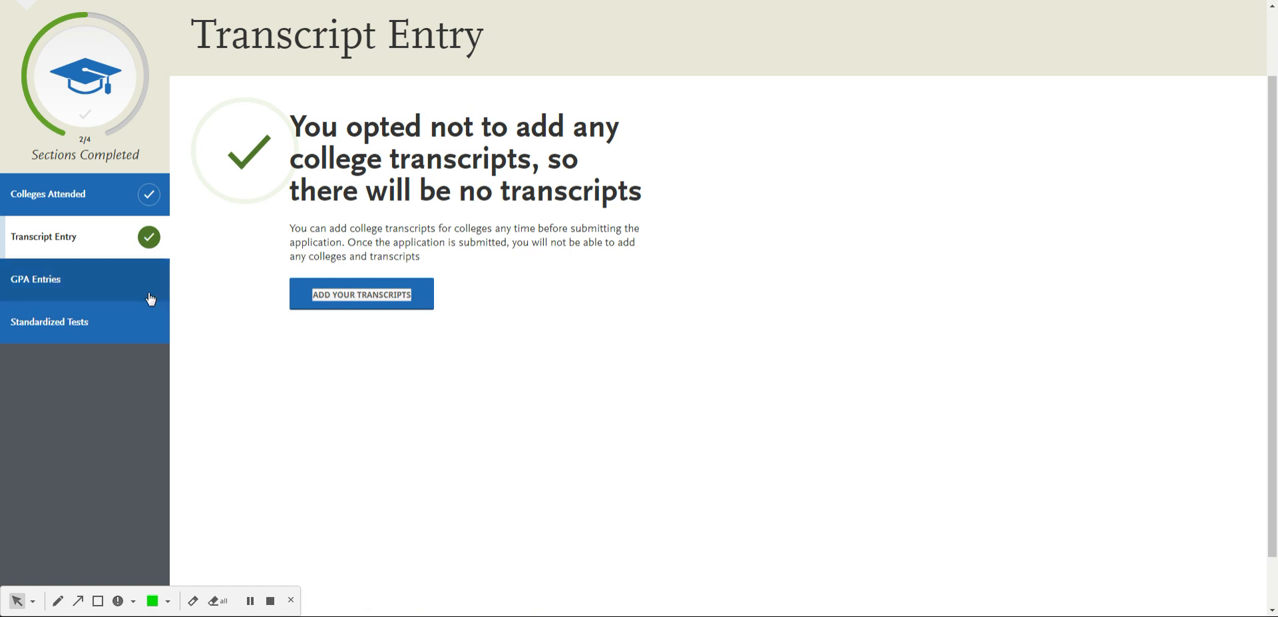
# Step: Add and save an Undergraduate GPA entry for California State University - Monterey Bay with 128 total credit hours and a 3.8 GPA
pyautogui.click(116, 279)
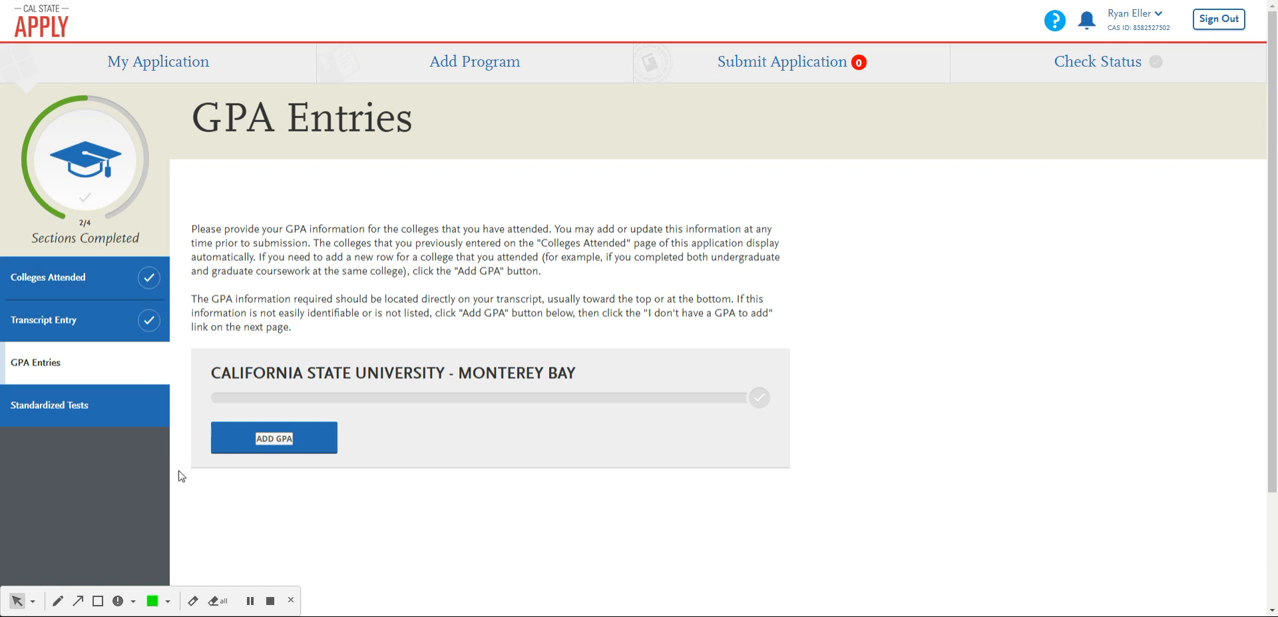
pyautogui.click(273, 438)
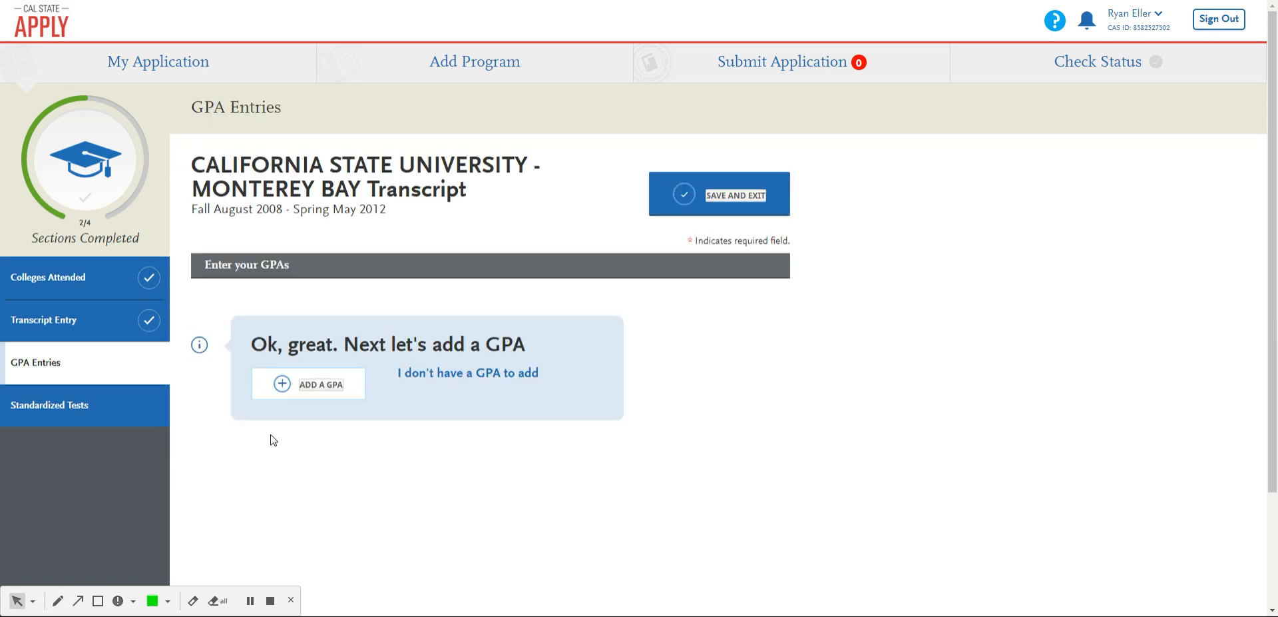
pyautogui.click(317, 389)
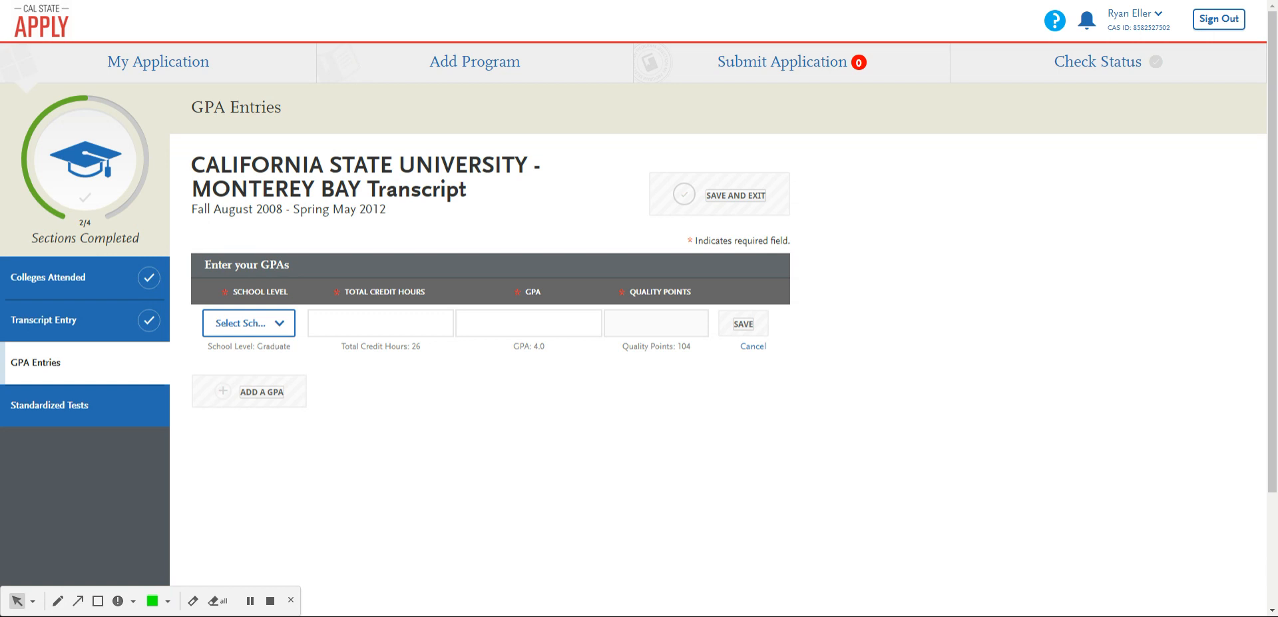
pyautogui.click(267, 362)
pyautogui.click(354, 325)
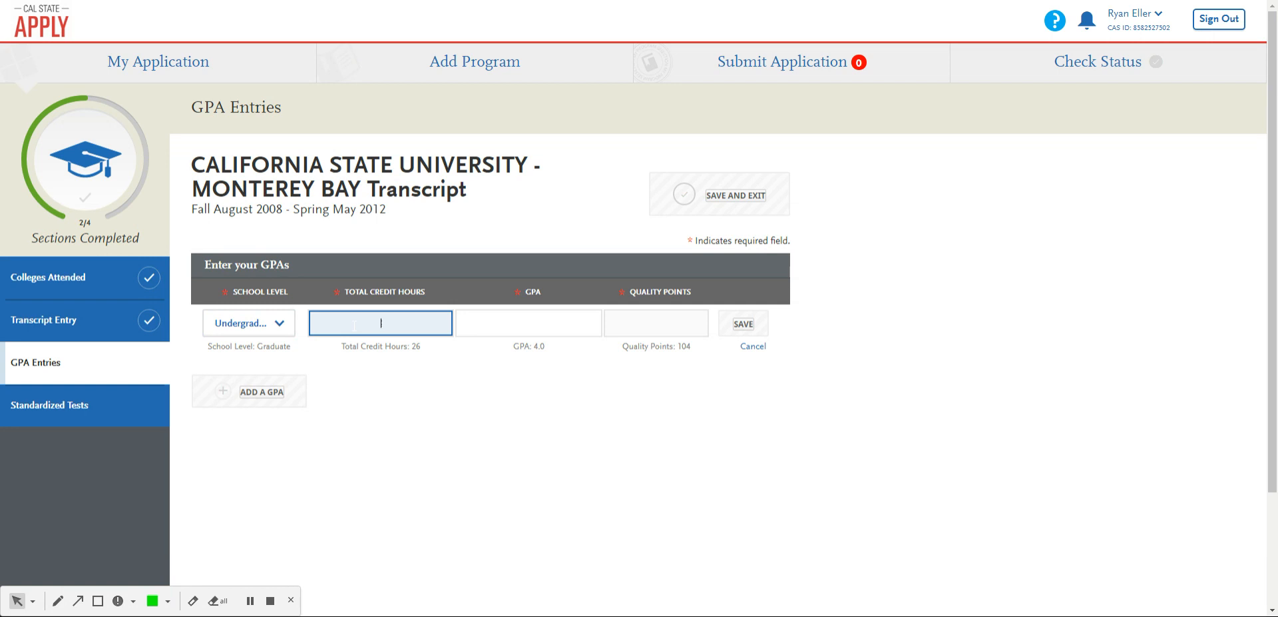
pyautogui.write('128')
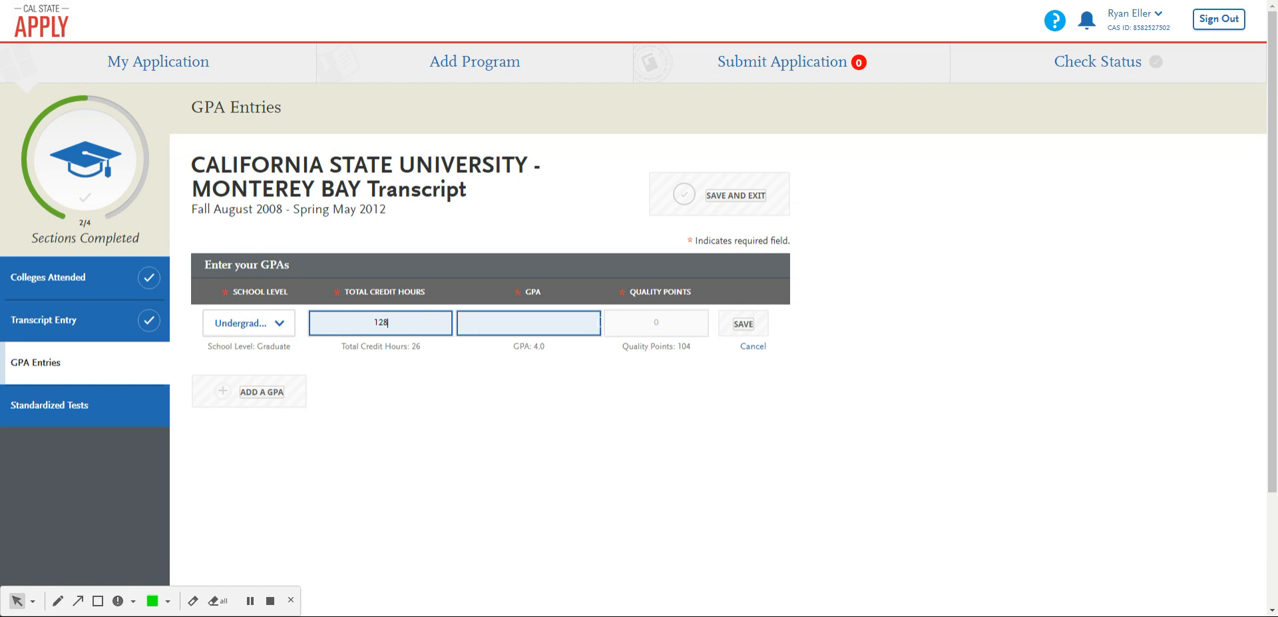
pyautogui.click(563, 326)
pyautogui.write('3.8')
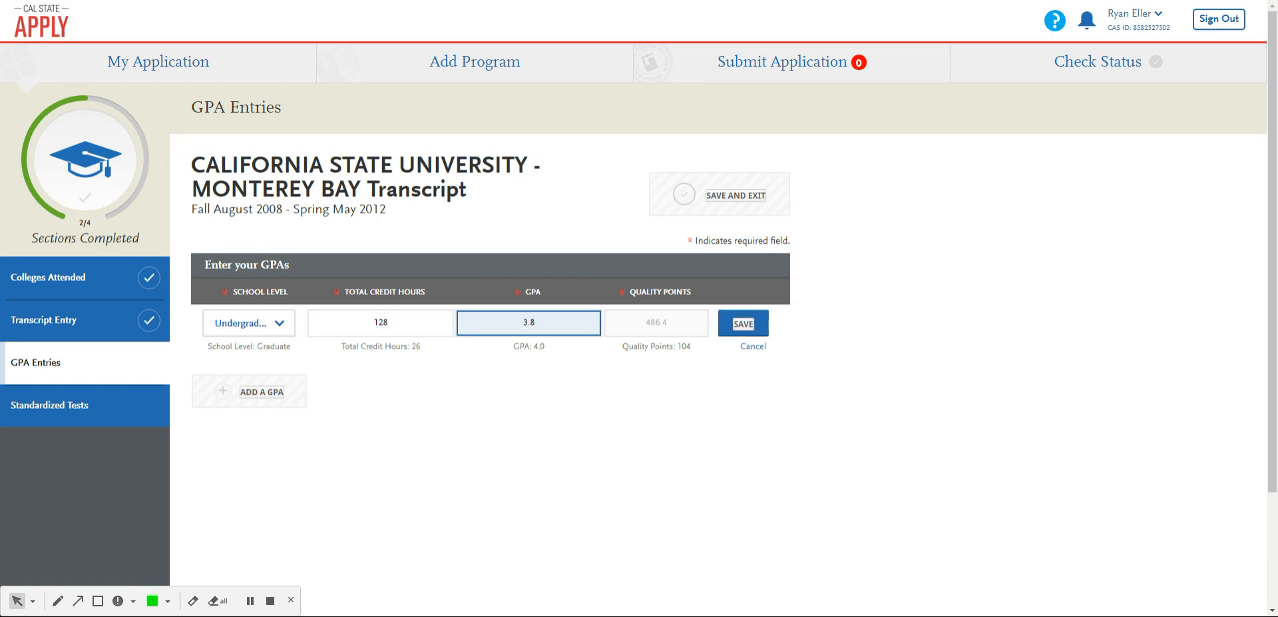
pyautogui.click(596, 407)
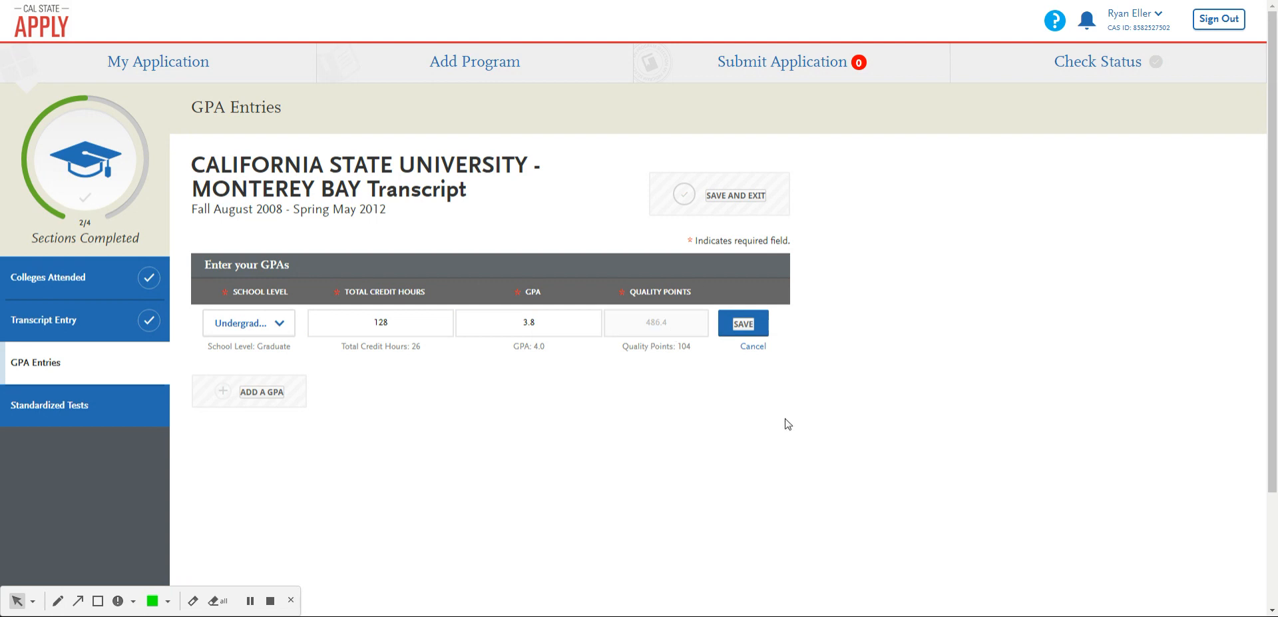
pyautogui.click(766, 324)
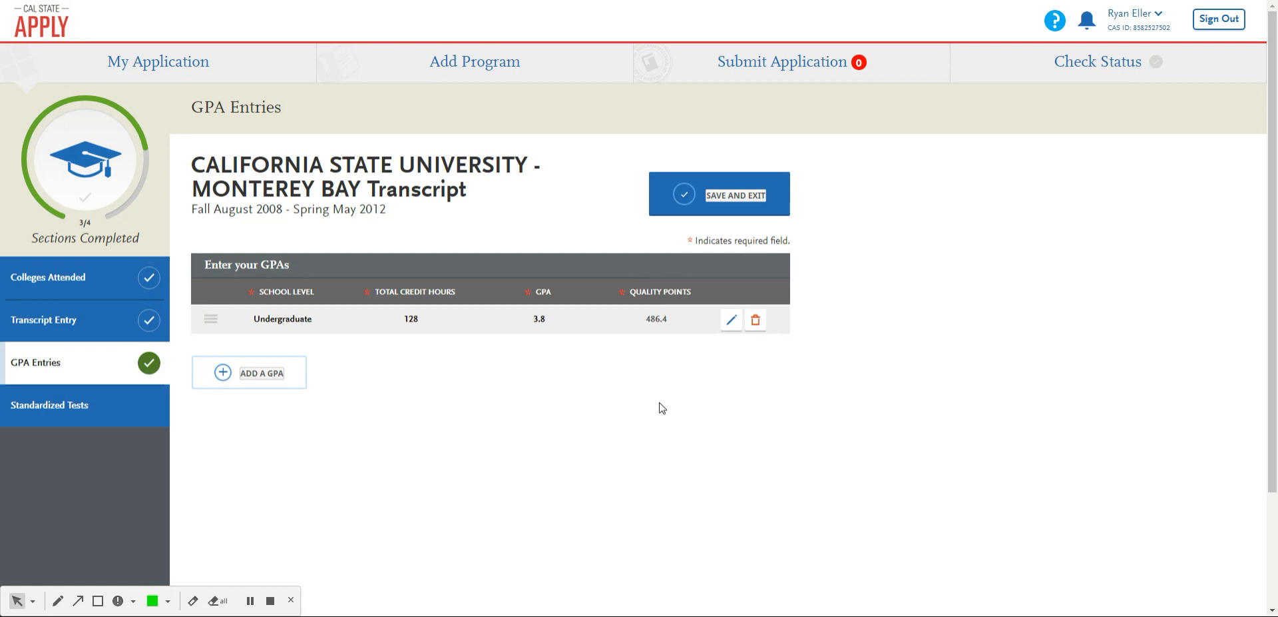
# Step: Open the Standardized Tests section and examine the tests that can be reported, especially GMAT, GRE and TOEFL
pyautogui.click(78, 410)
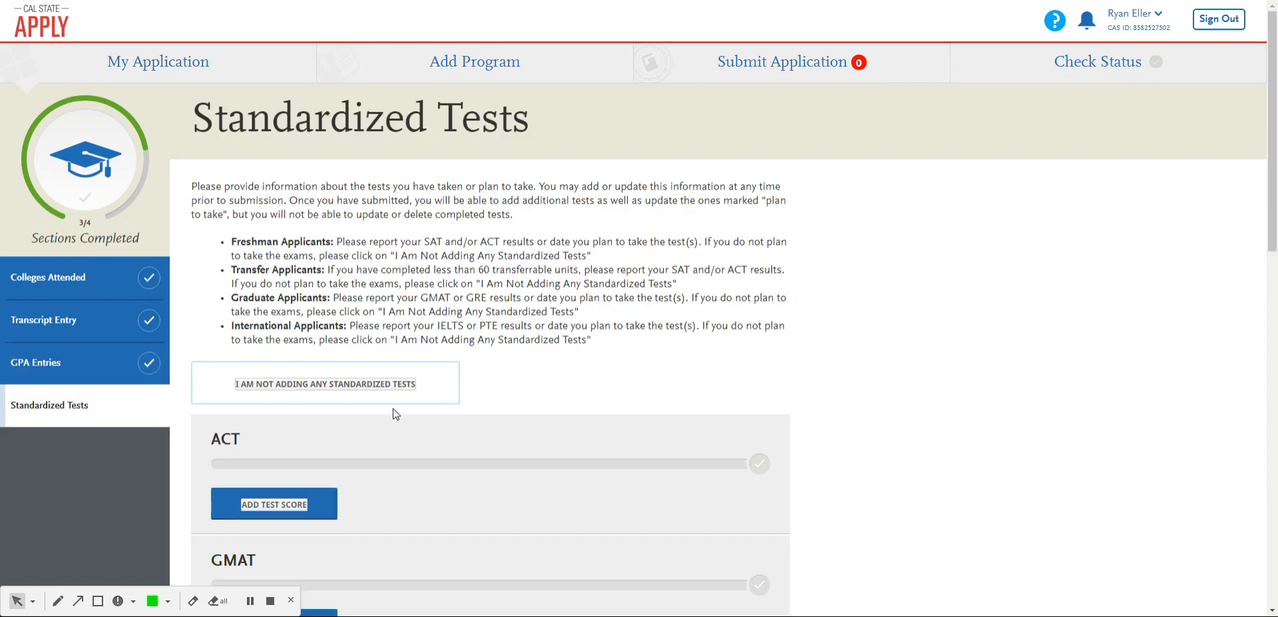
pyautogui.scroll(-4, 504, 410)
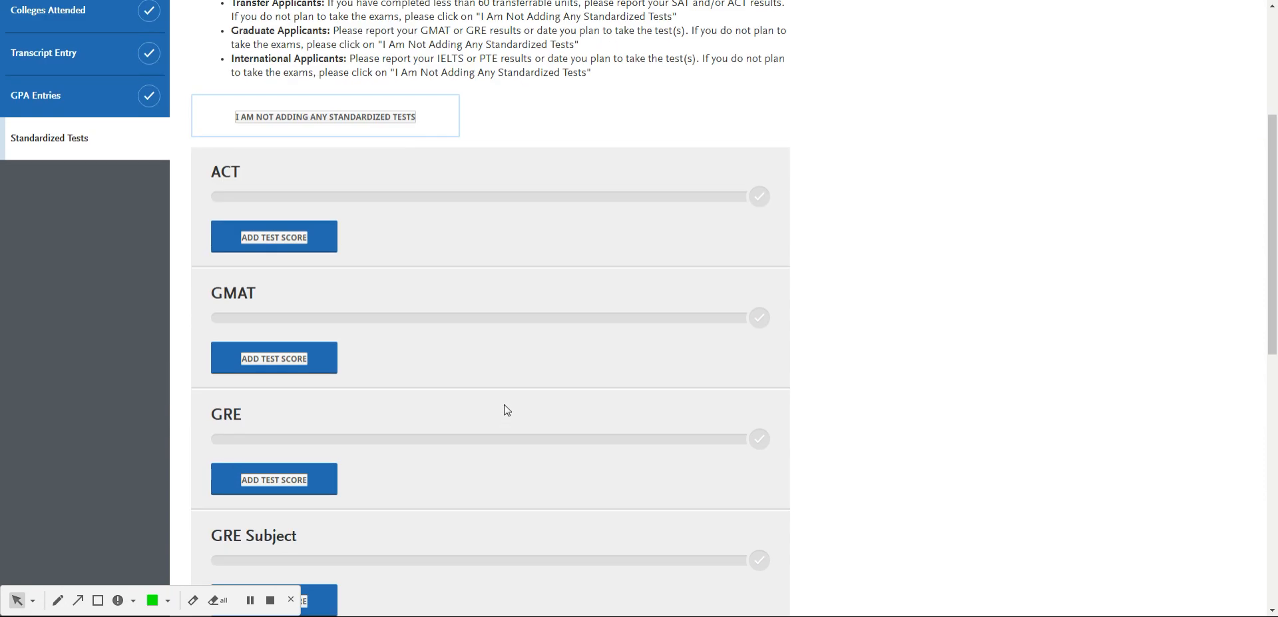
pyautogui.scroll(-3, 506, 410)
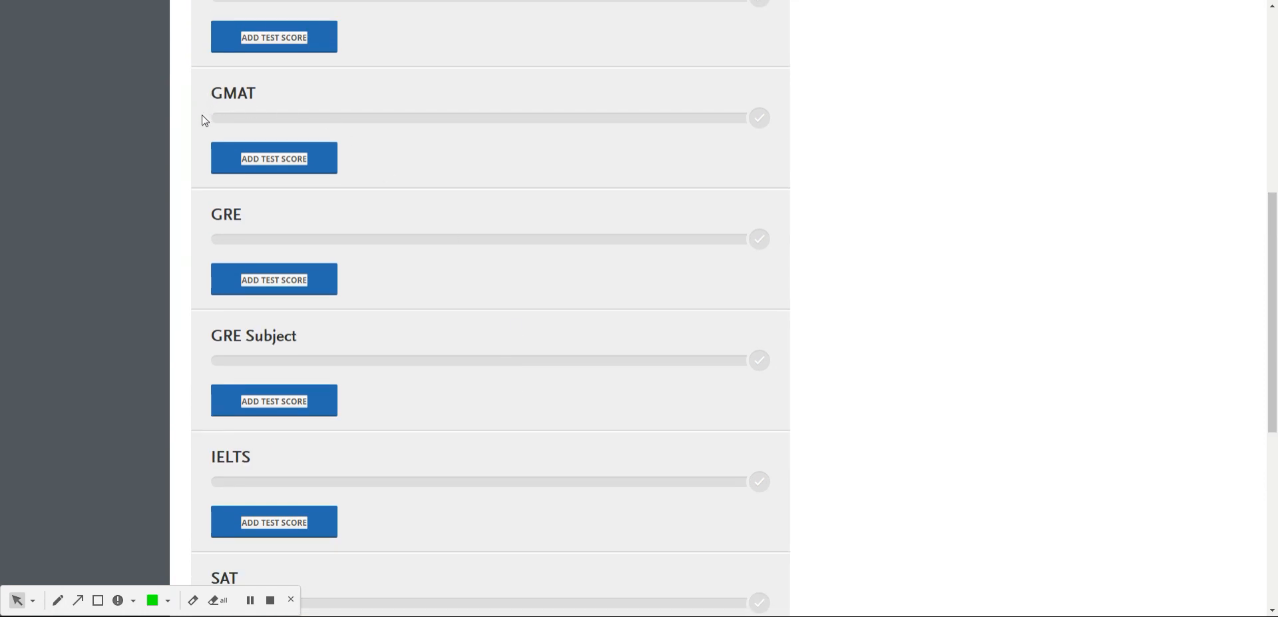
pyautogui.scroll(-4, 508, 413)
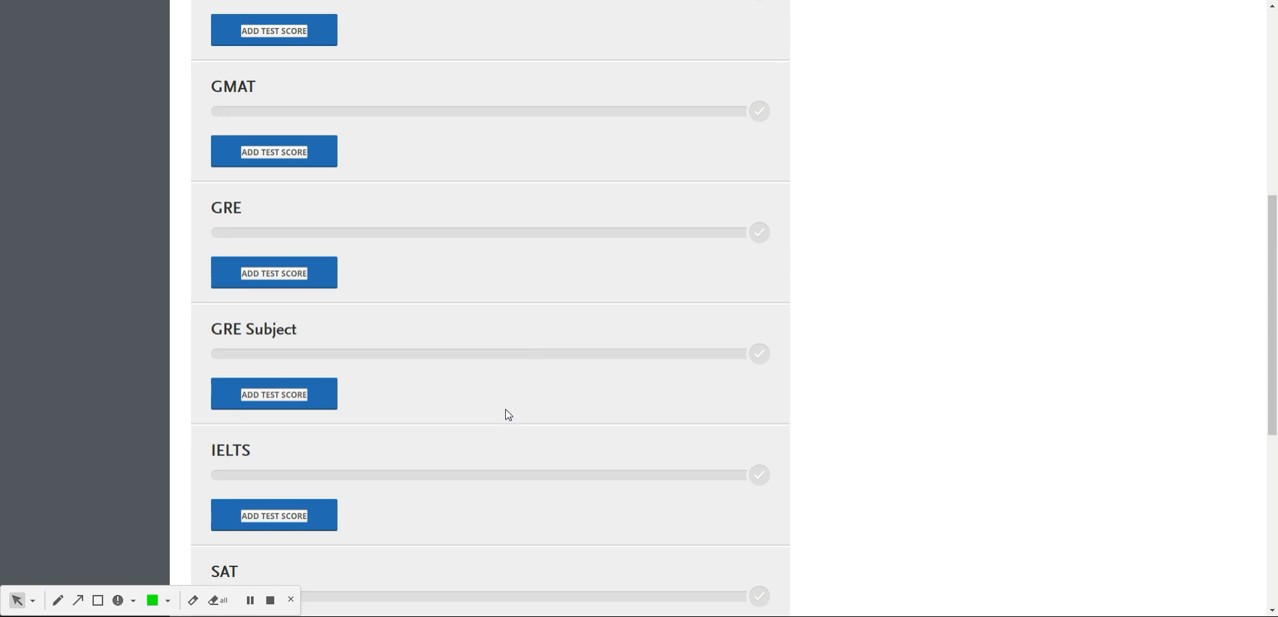
pyautogui.scroll(4, 508, 414)
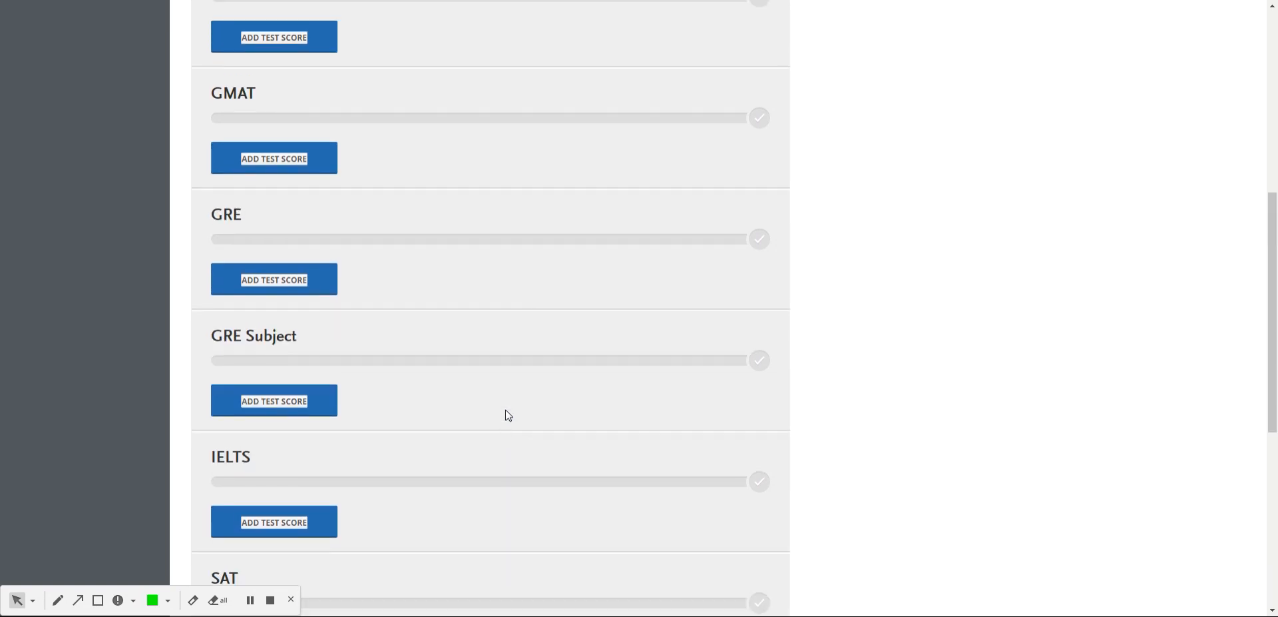
pyautogui.doubleClick(219, 93)
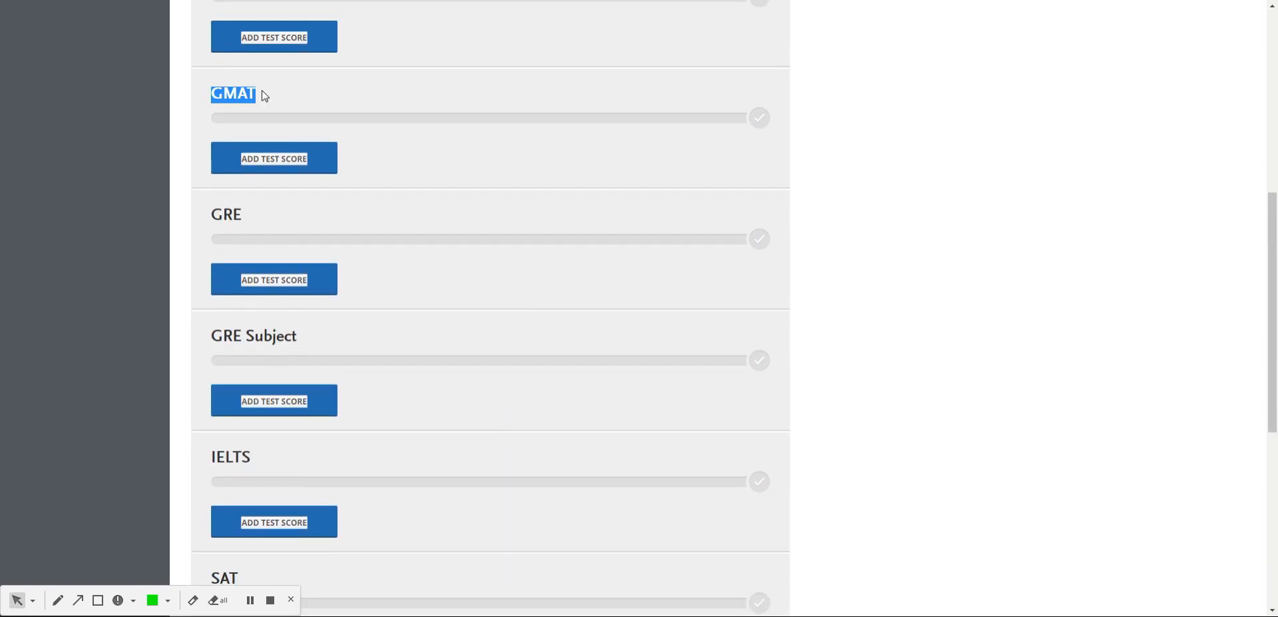
pyautogui.moveTo(199, 214); pyautogui.dragTo(243, 215)
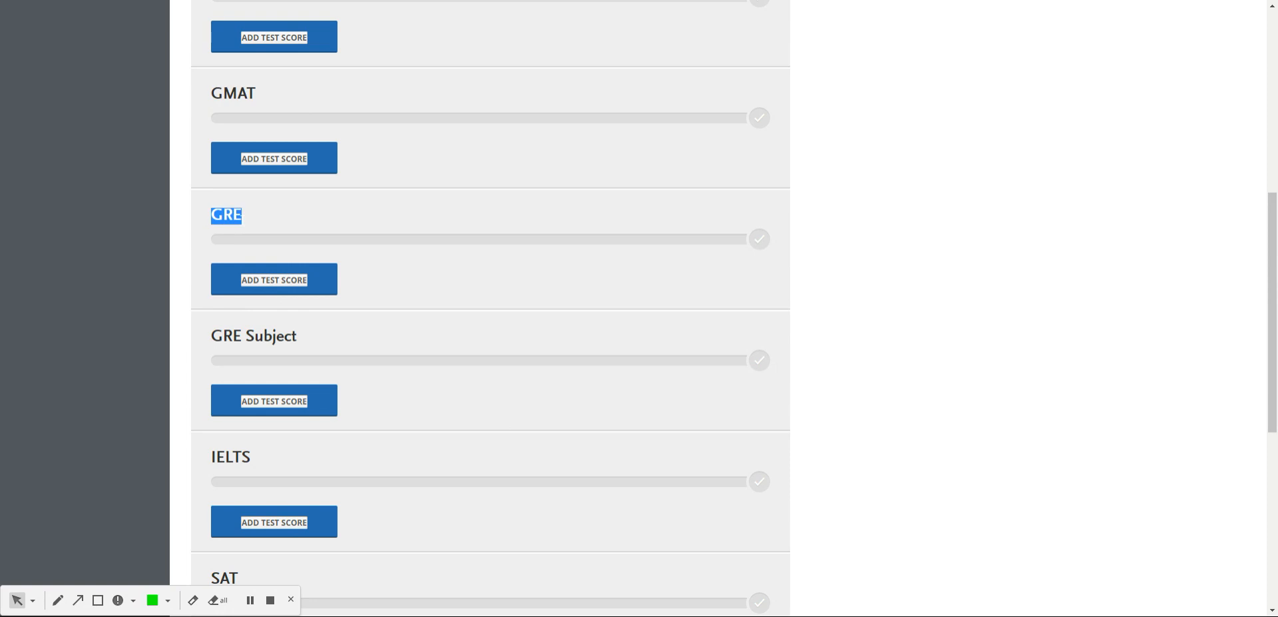
pyautogui.click(337, 224)
pyautogui.scroll(-5, 277, 254)
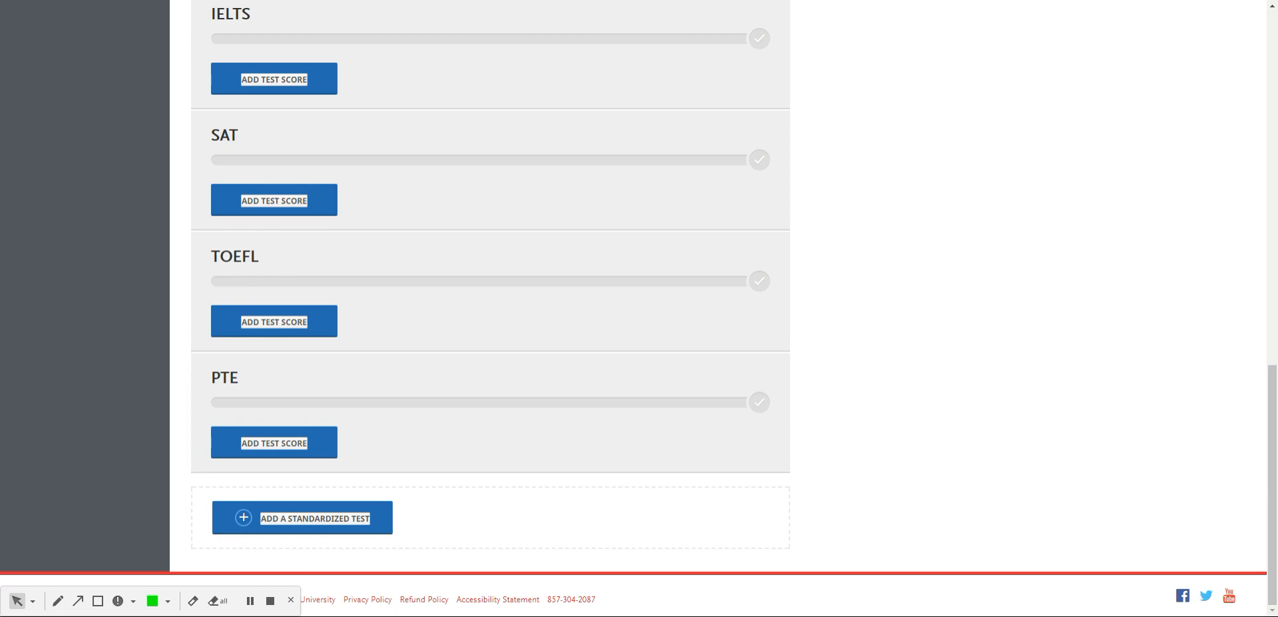
pyautogui.doubleClick(246, 254)
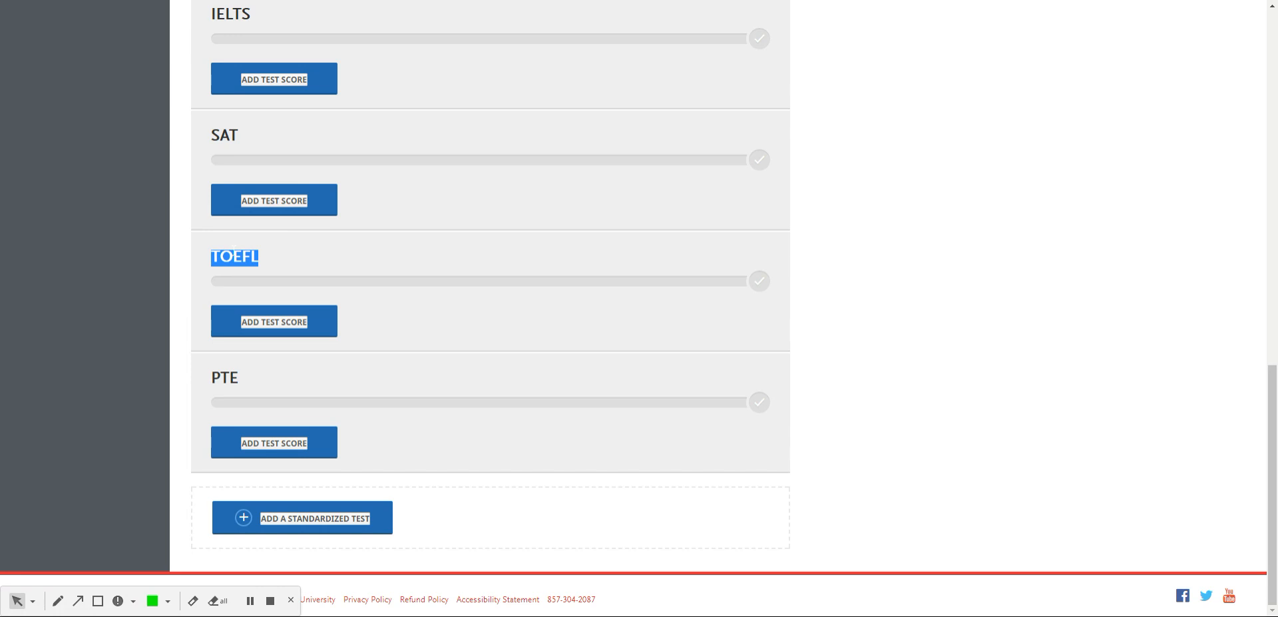
pyautogui.tripleClick(234, 254)
pyautogui.click(225, 387)
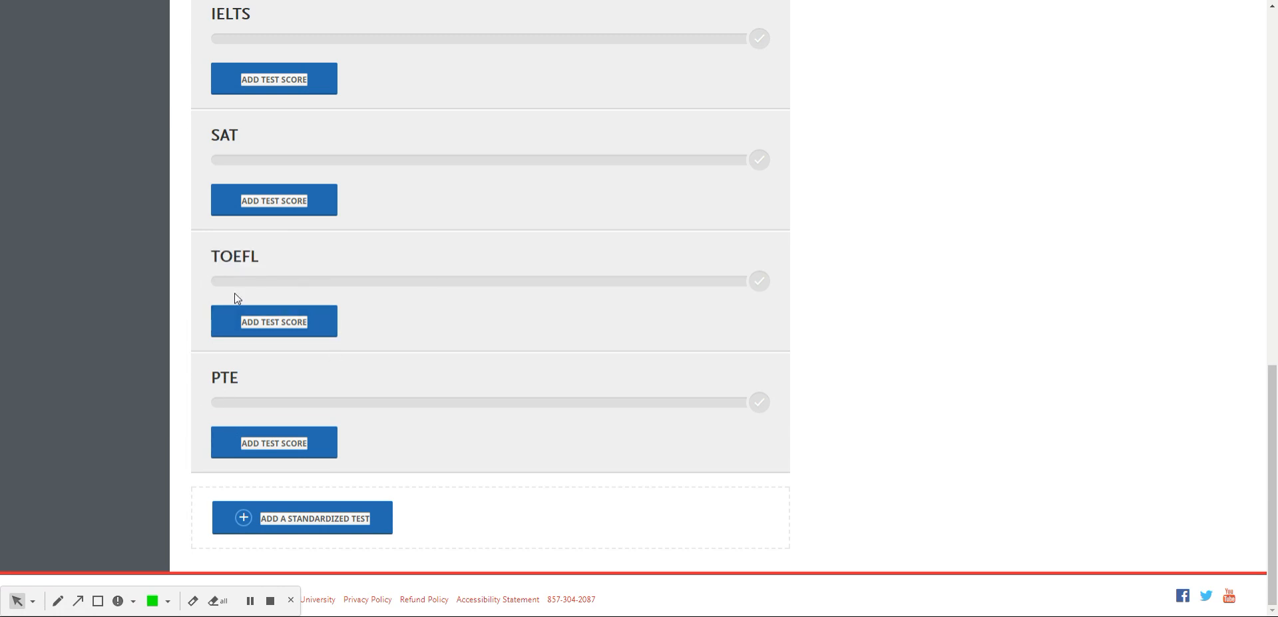
# Step: Opt out of adding any standardized tests to the application
pyautogui.scroll(5, 423, 359)
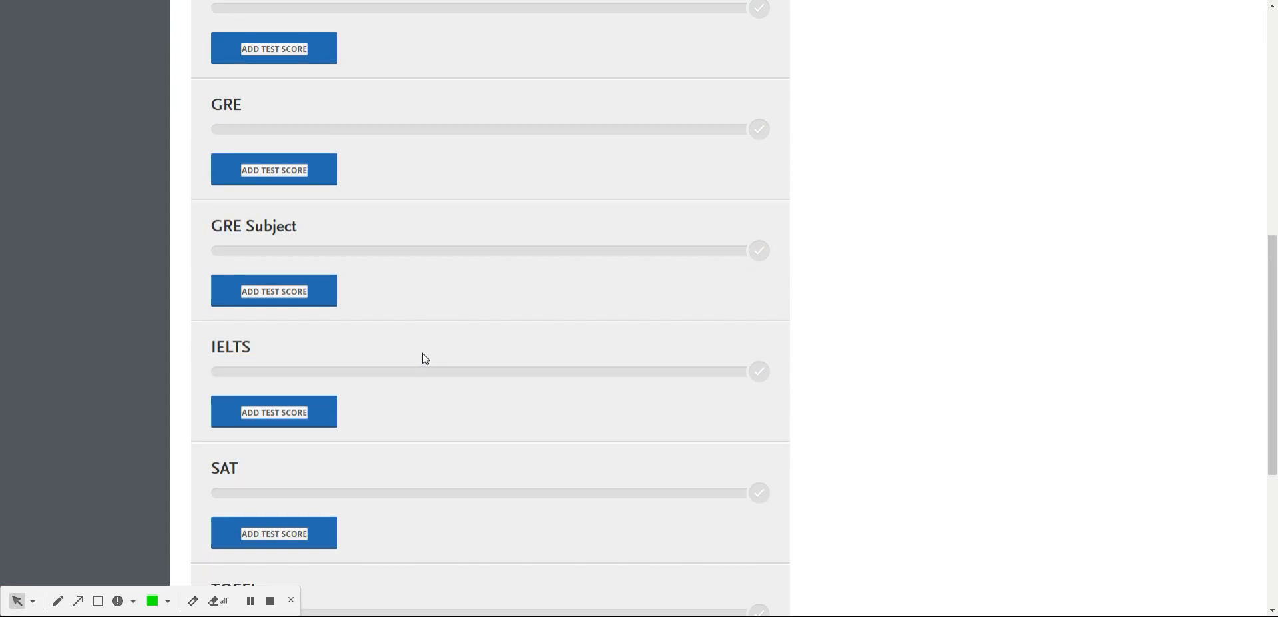
pyautogui.scroll(8, 425, 359)
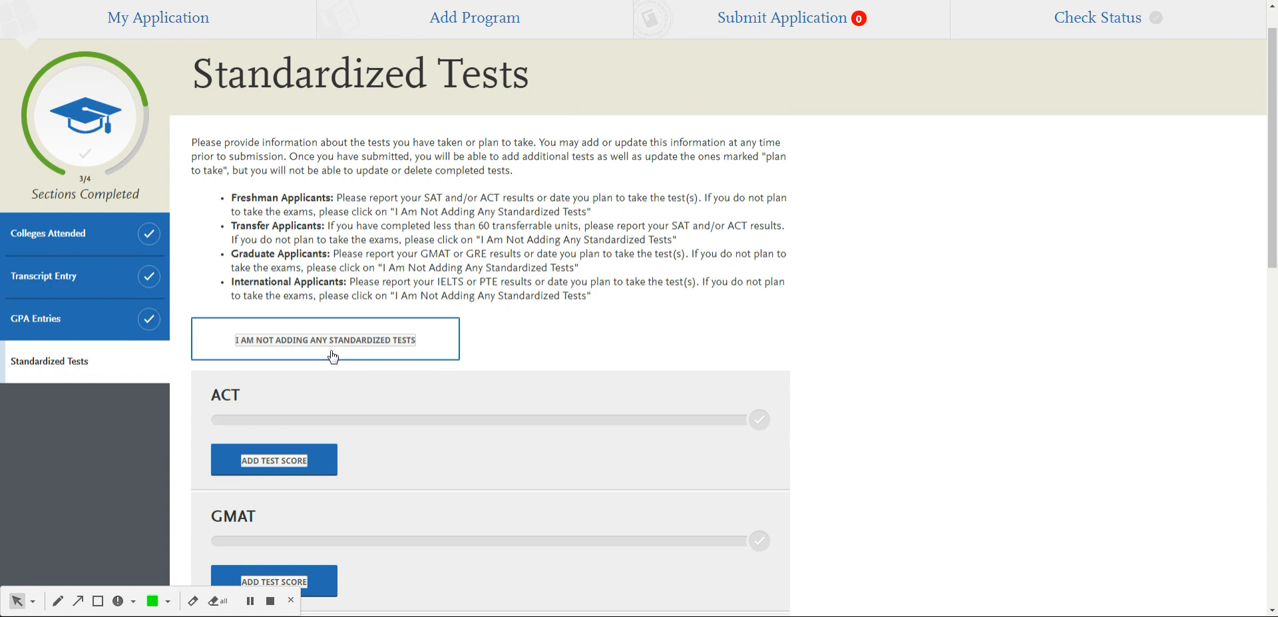
pyautogui.click(334, 348)
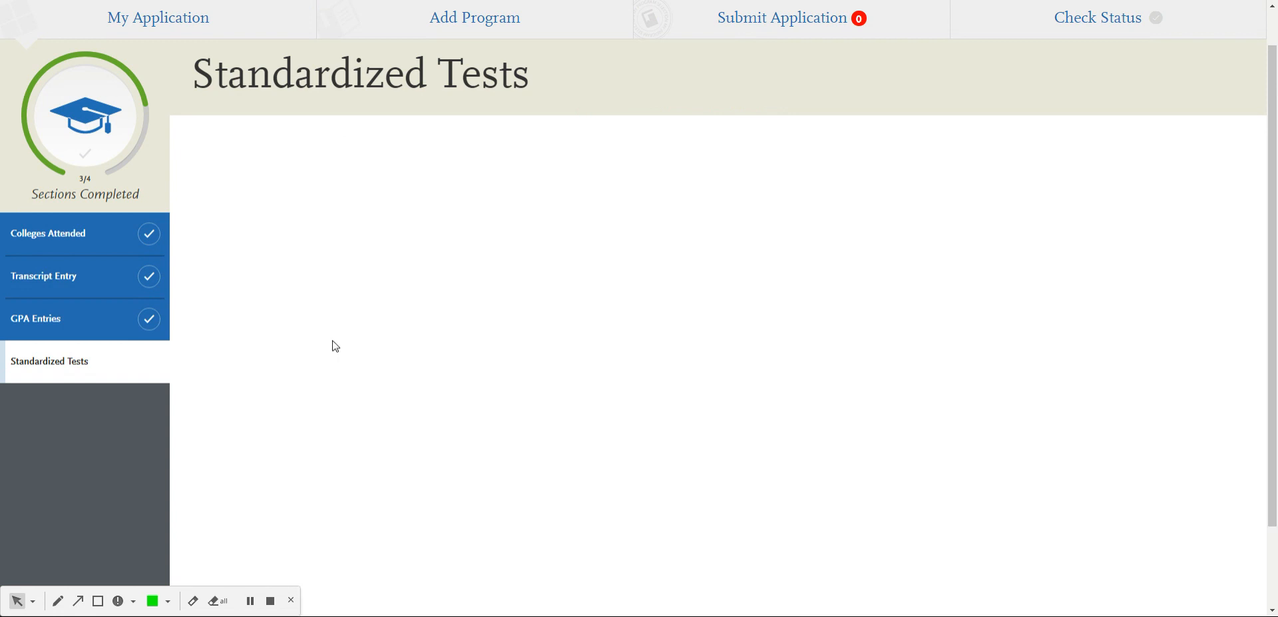